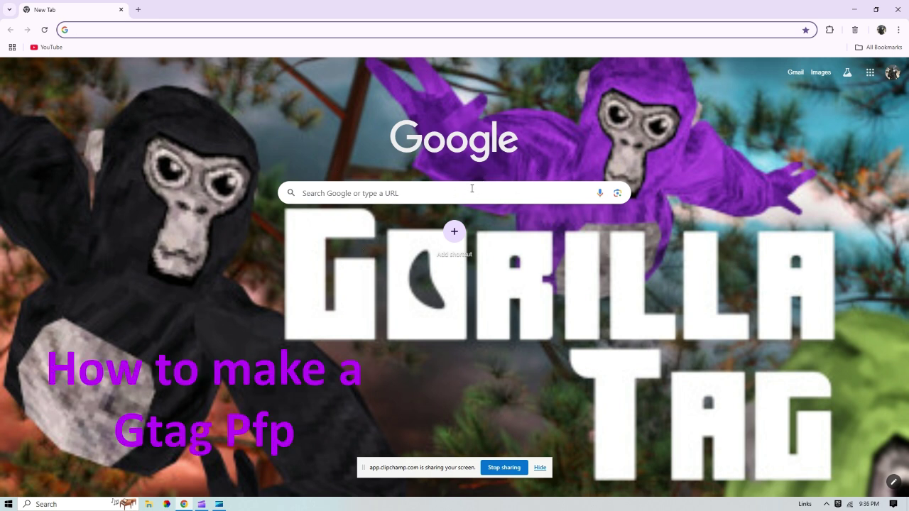
Search Google for 'gorilla tag rig blender' to find the Gorilla_IK_Rig repository.
{"action": "left_click", "coordinate": [433, 193]}
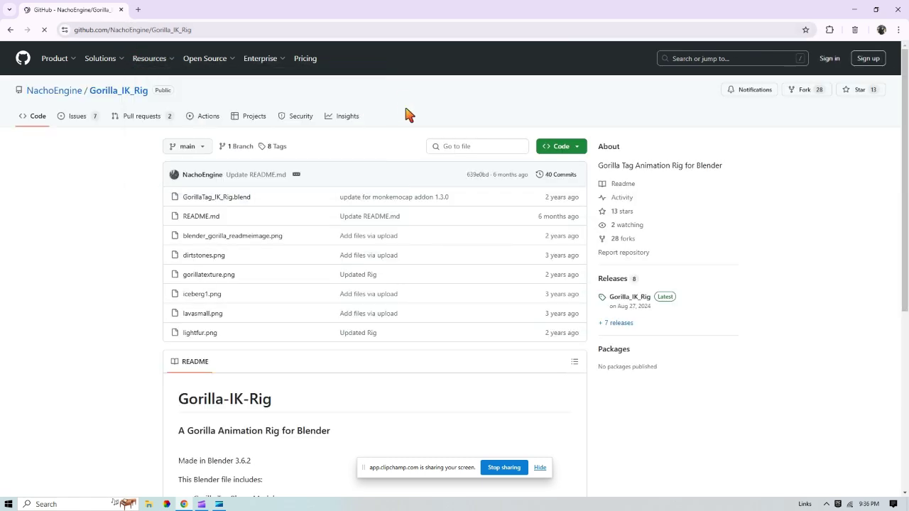
Open GorillaTag_IK_Rig.blend in the Gorilla_IK_Rig repo and download the raw file.
{"action": "left_click", "coordinate": [219, 198]}
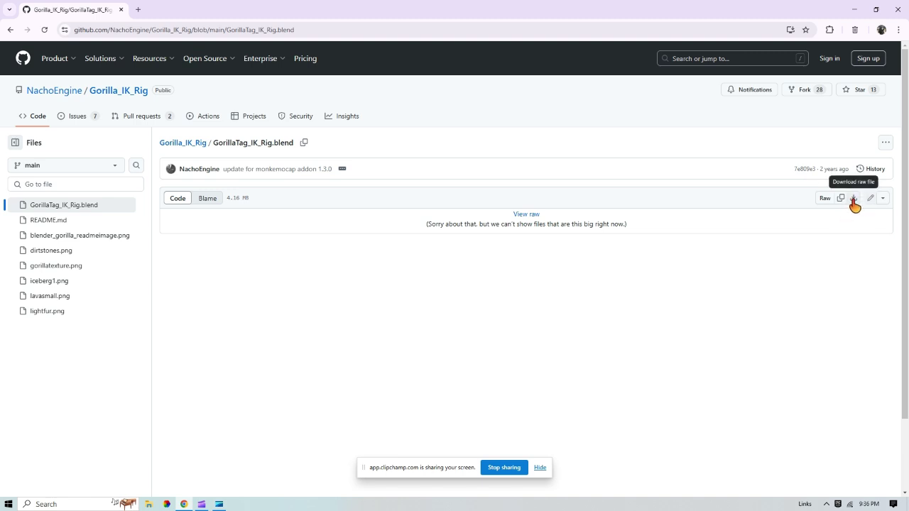
{"action": "left_click", "coordinate": [854, 199]}
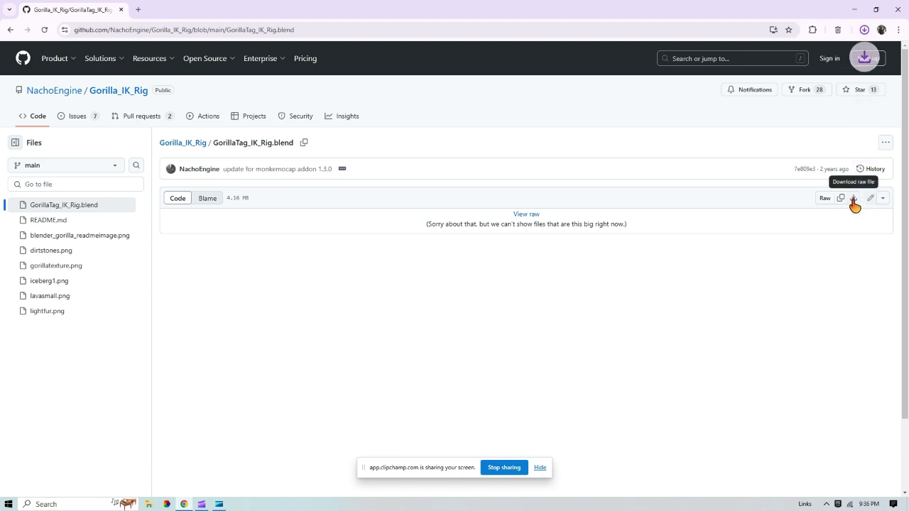
{"action": "left_click", "coordinate": [105, 504]}
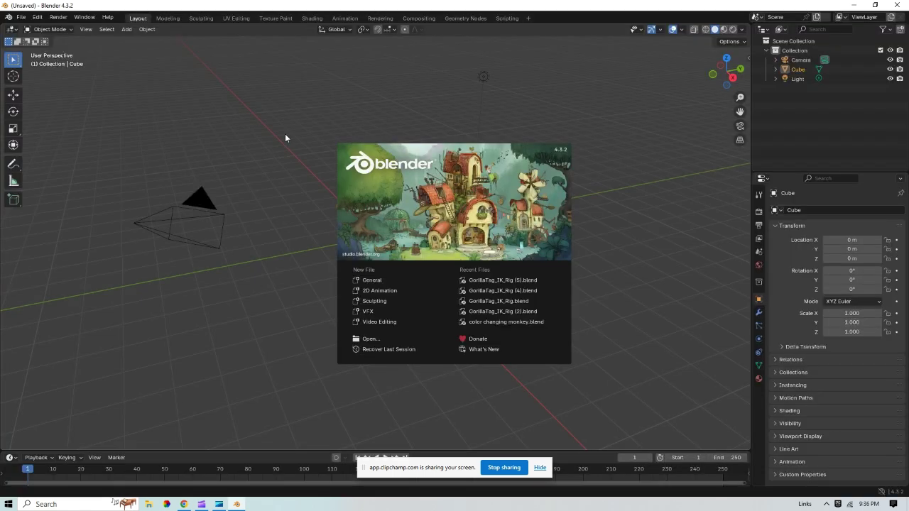
Start a General scene and drag GorillaTag_IK_Rig (6).blend from Chrome's downloads into Blender.
{"action": "left_click", "coordinate": [375, 281]}
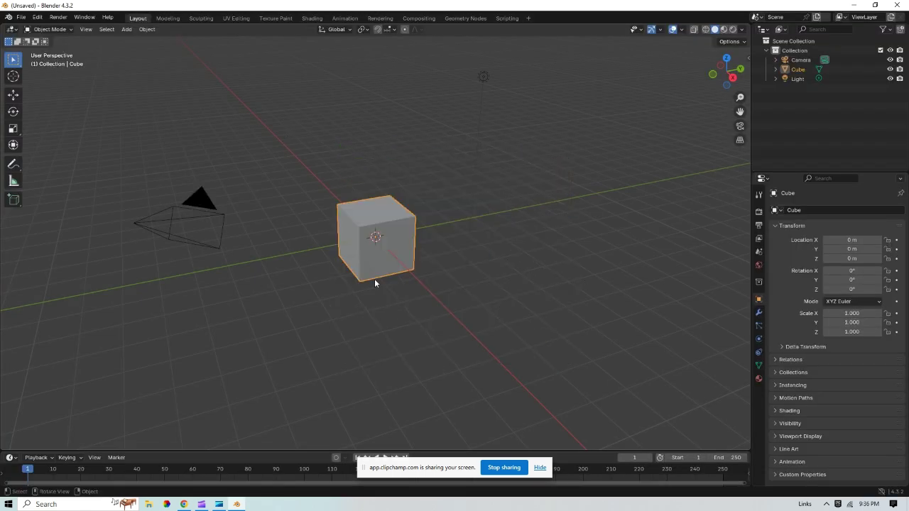
{"action": "left_click", "coordinate": [184, 504]}
{"action": "left_click_drag", "start_coordinate": [542, 9], "coordinate": [470, 326]}
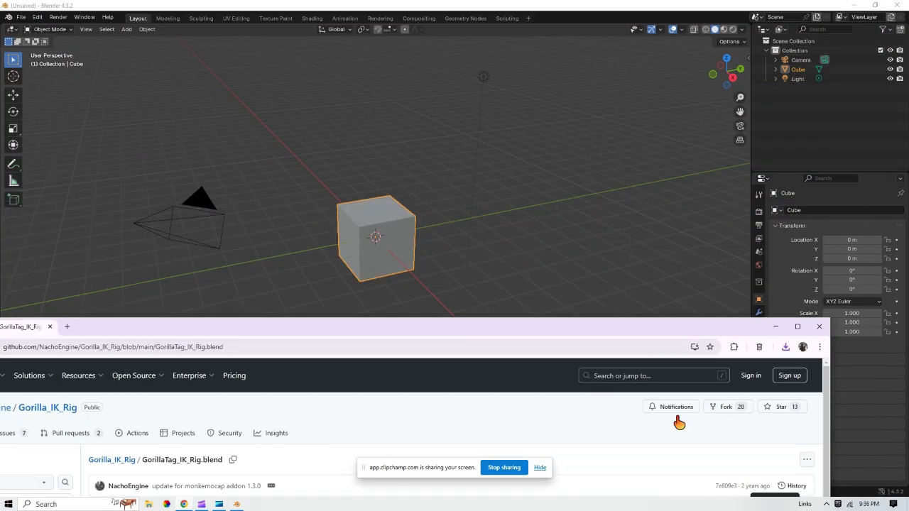
{"action": "left_click", "coordinate": [785, 346]}
{"action": "left_click_drag", "start_coordinate": [707, 116], "coordinate": [321, 83]}
{"action": "left_click", "coordinate": [308, 83]}
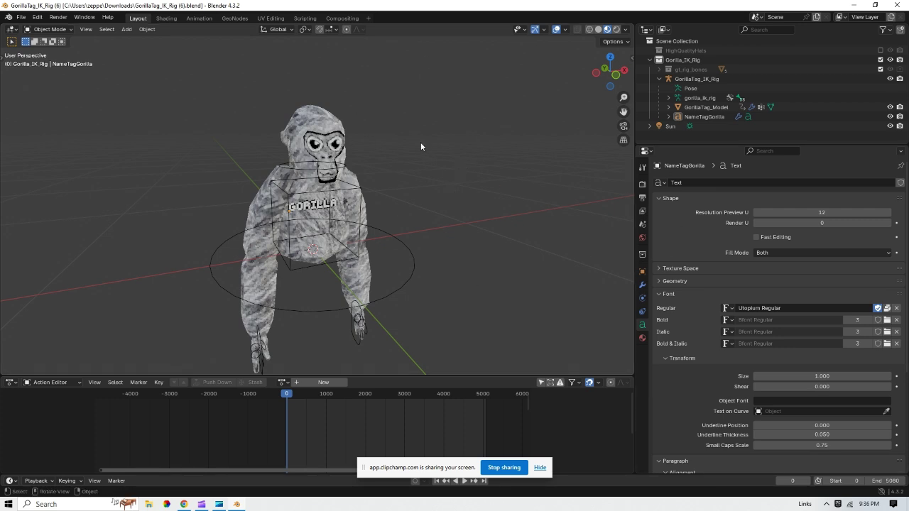
Change the Primary_ColorFur material's PrimaryColor on GorillaTag_Model from pink to blue.
{"action": "left_click", "coordinate": [305, 188]}
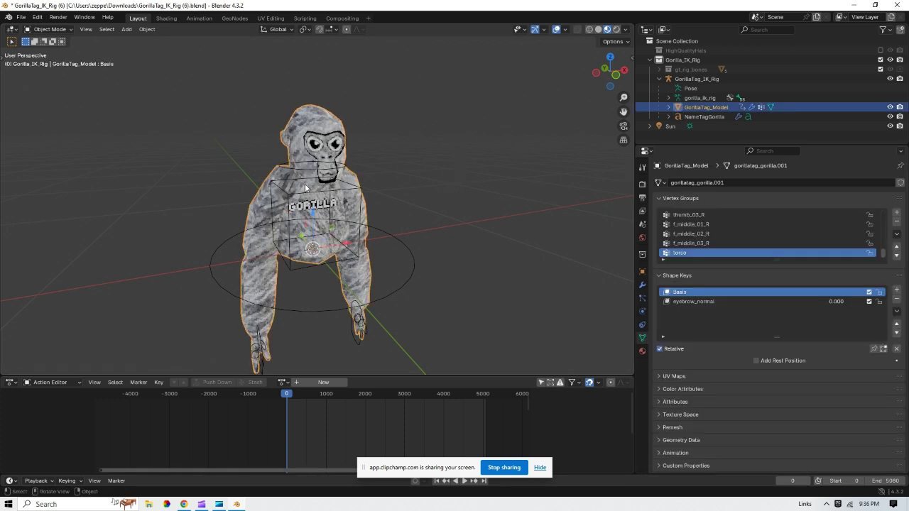
{"action": "left_click", "coordinate": [642, 351]}
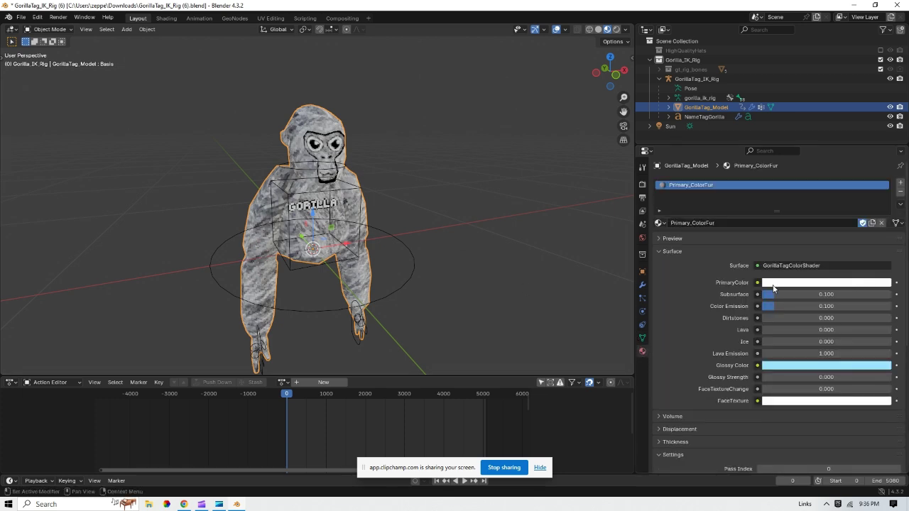
{"action": "left_click", "coordinate": [773, 283]}
{"action": "left_click_drag", "start_coordinate": [845, 176], "coordinate": [839, 198]}
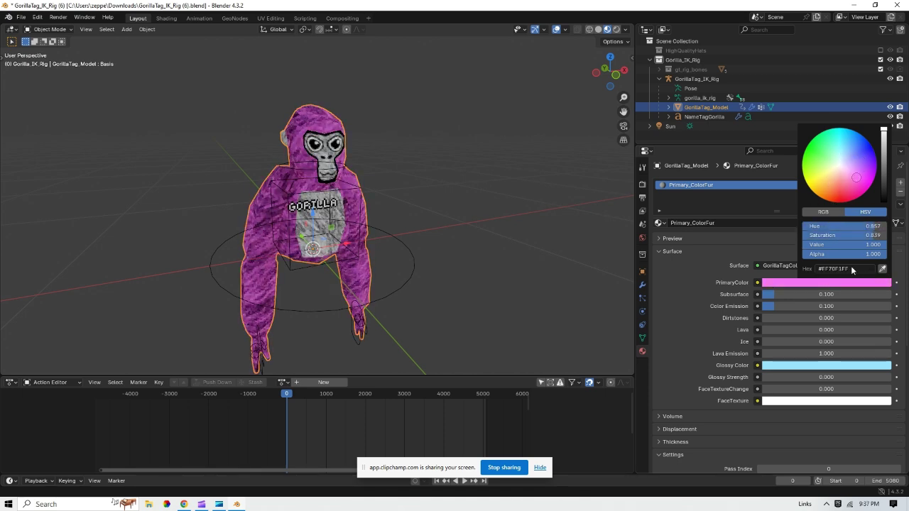
{"action": "key", "text": "Escape"}
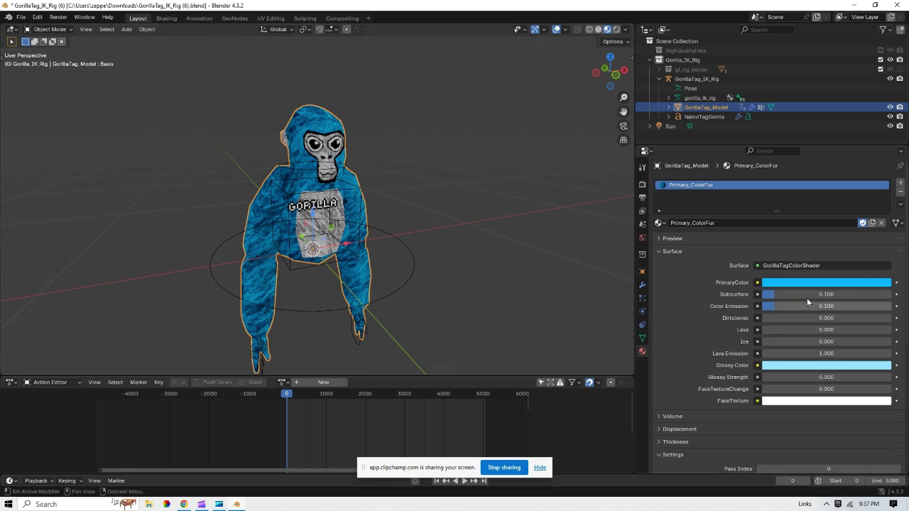
{"action": "left_click_drag", "start_coordinate": [783, 319], "coordinate": [159, 329]}
{"action": "key", "text": "Escape"}
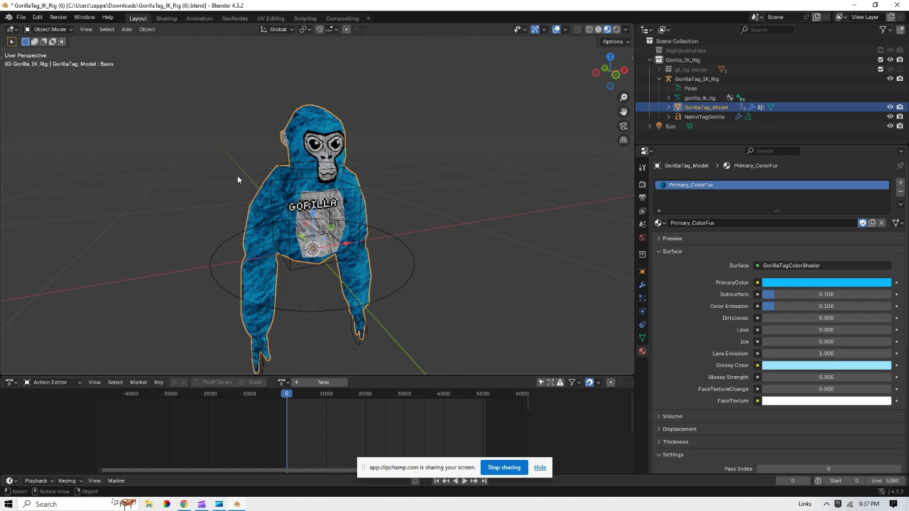
Select the GORILLA chest name tag and put it into text Edit Mode.
{"action": "left_click", "coordinate": [308, 207]}
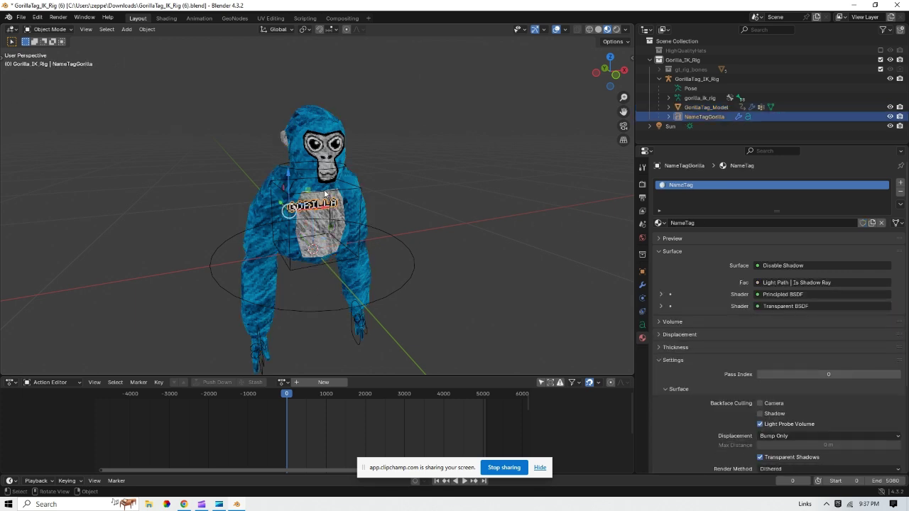
{"action": "left_click", "coordinate": [48, 28]}
{"action": "left_click", "coordinate": [50, 50]}
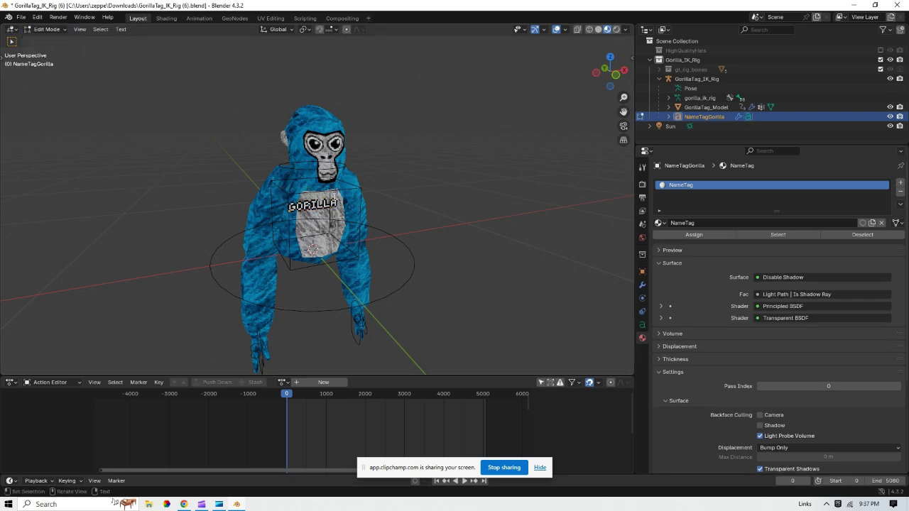
{"action": "key", "text": "shift+Left"}
{"action": "key", "text": "shift+Left"}
{"action": "key", "text": "shift+Left"}
{"action": "key", "text": "shift+Left"}
{"action": "key", "text": "shift+Left"}
{"action": "key", "text": "shift+Left"}
{"action": "key", "text": "shift+Left"}
{"action": "key", "text": "BackSpace"}
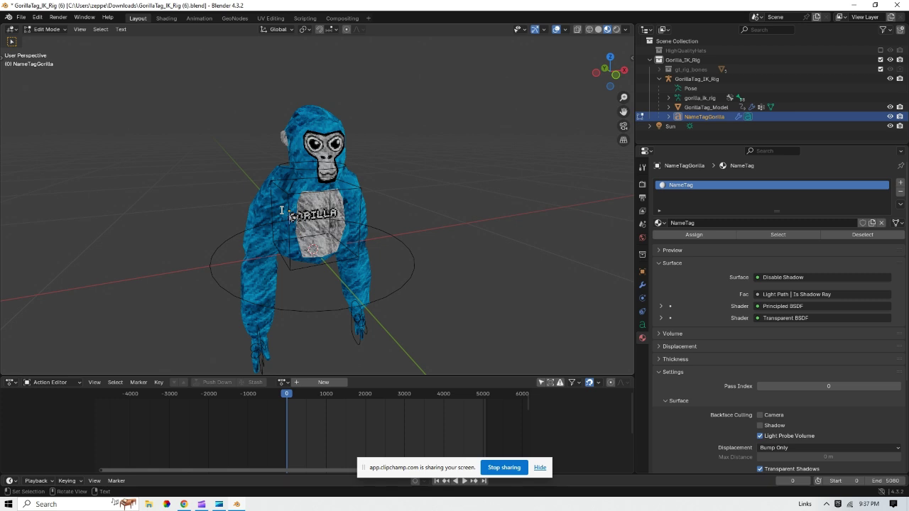
{"action": "type", "text": "GORILLA"}
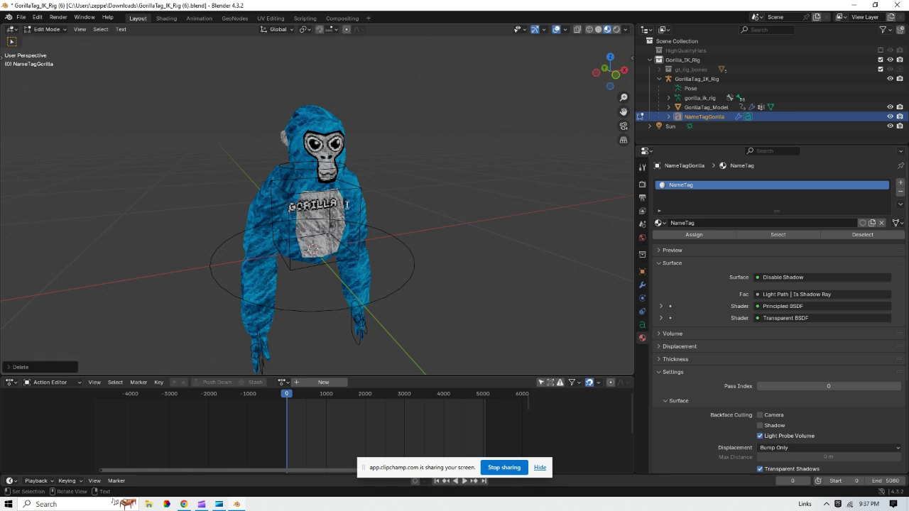
Replace the GORILLA text with the player's name and return to Object Mode.
{"action": "left_click_drag", "start_coordinate": [347, 205], "coordinate": [287, 204]}
{"action": "key", "text": "BackSpace"}
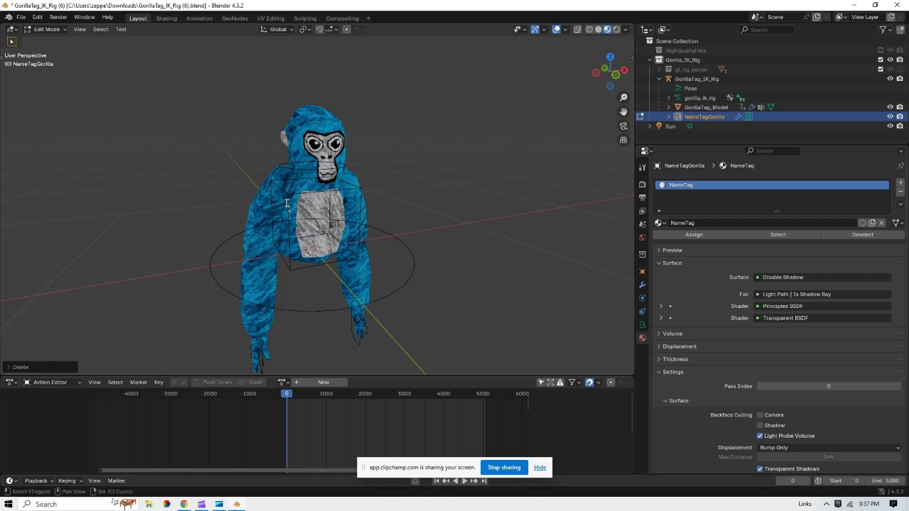
{"action": "type", "text": "oo"}
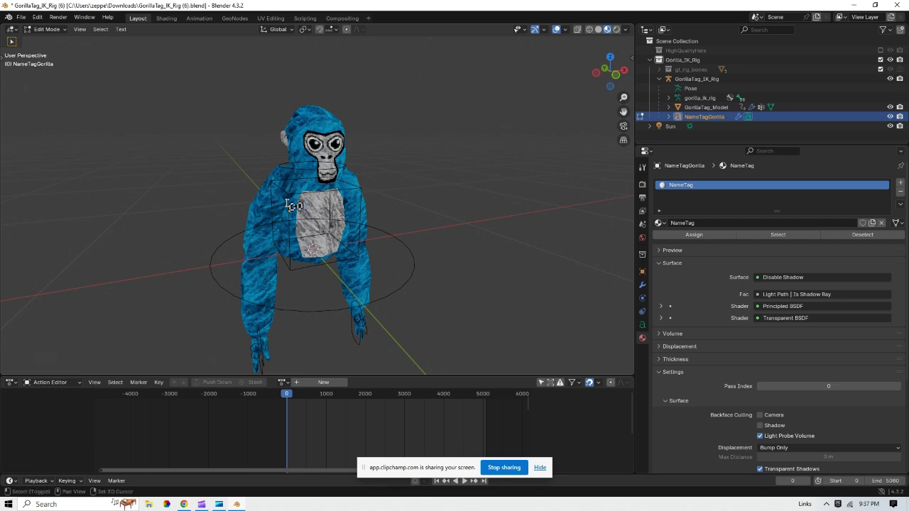
{"action": "type", "text": "zmo"}
{"action": "left_click", "coordinate": [48, 29]}
{"action": "left_click", "coordinate": [47, 39]}
{"action": "left_click", "coordinate": [200, 197]}
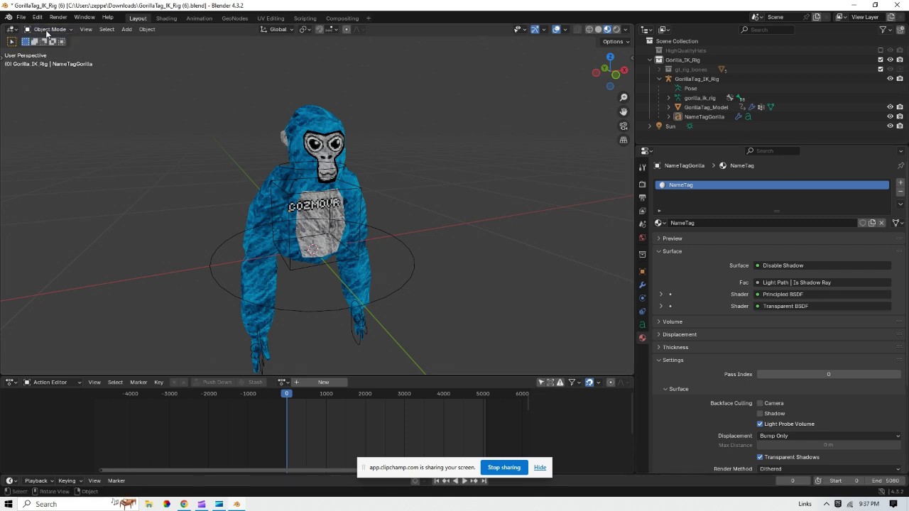
Switch the gorilla rig to Pose Mode and move the left hand controller.
{"action": "left_click", "coordinate": [697, 88]}
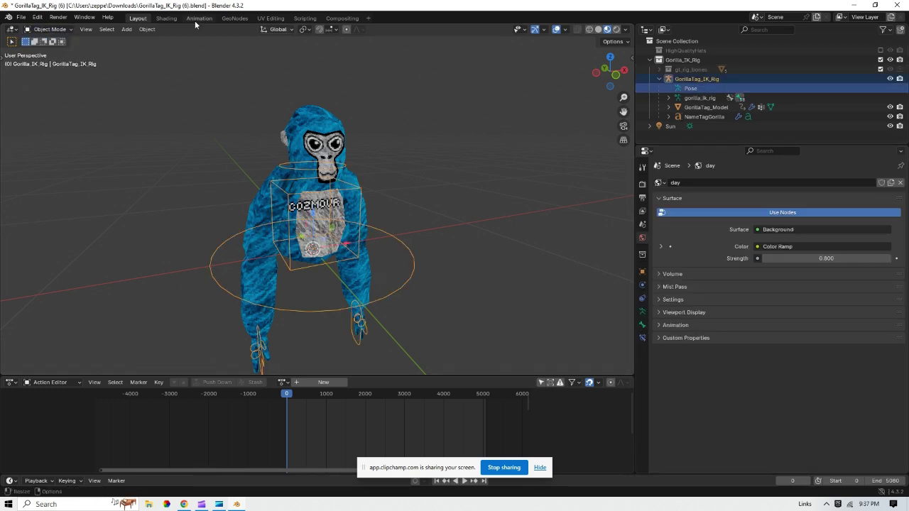
{"action": "left_click", "coordinate": [51, 28]}
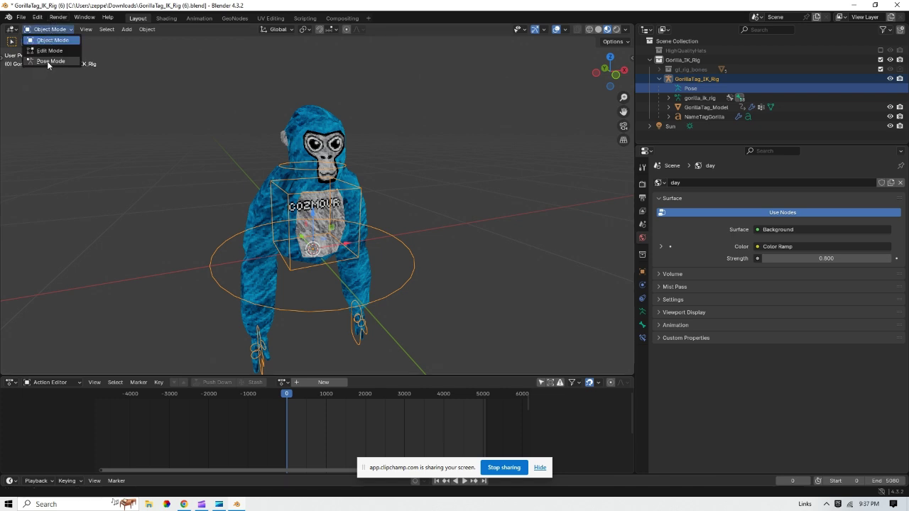
{"action": "left_click", "coordinate": [44, 64]}
{"action": "left_click", "coordinate": [362, 291]}
{"action": "left_click", "coordinate": [356, 307]}
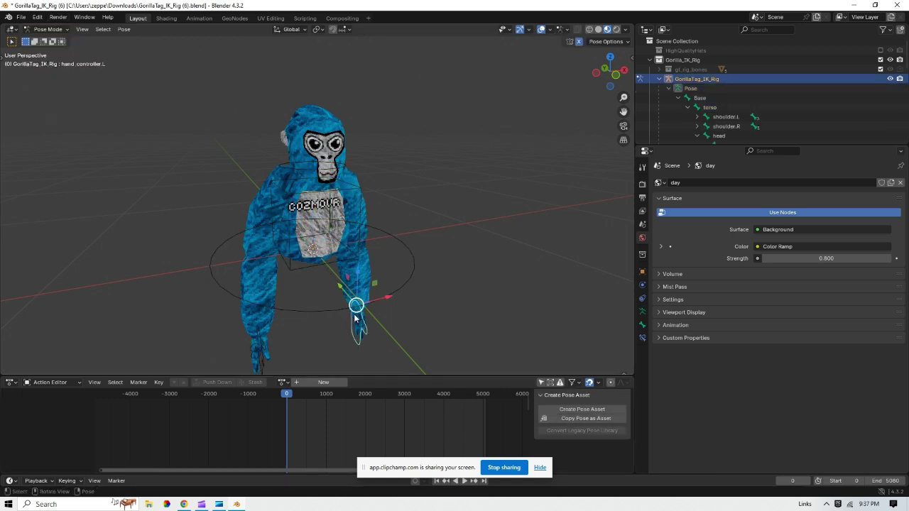
{"action": "key", "text": "g"}
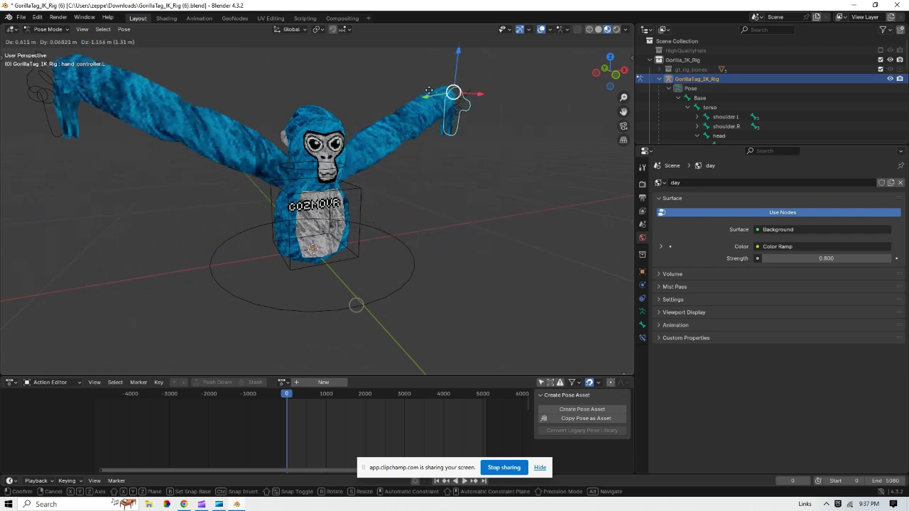
{"action": "left_click", "coordinate": [401, 263]}
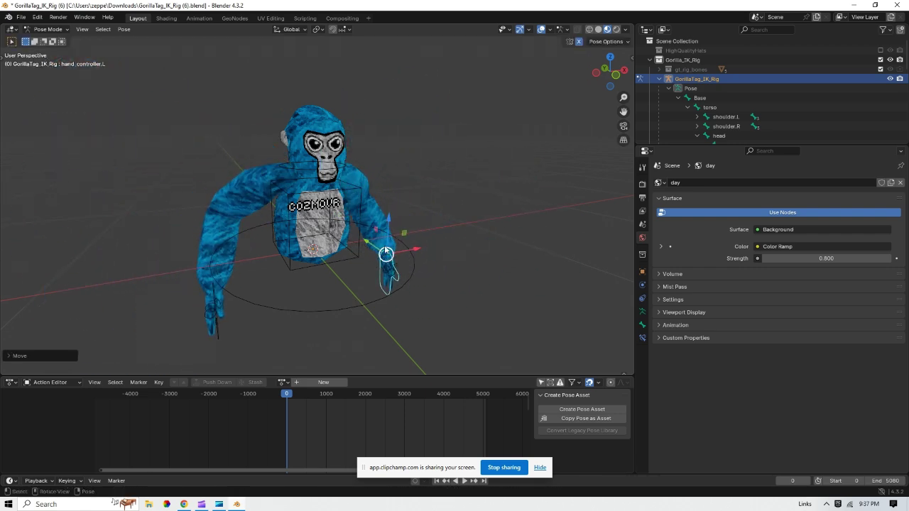
{"action": "left_click", "coordinate": [486, 145]}
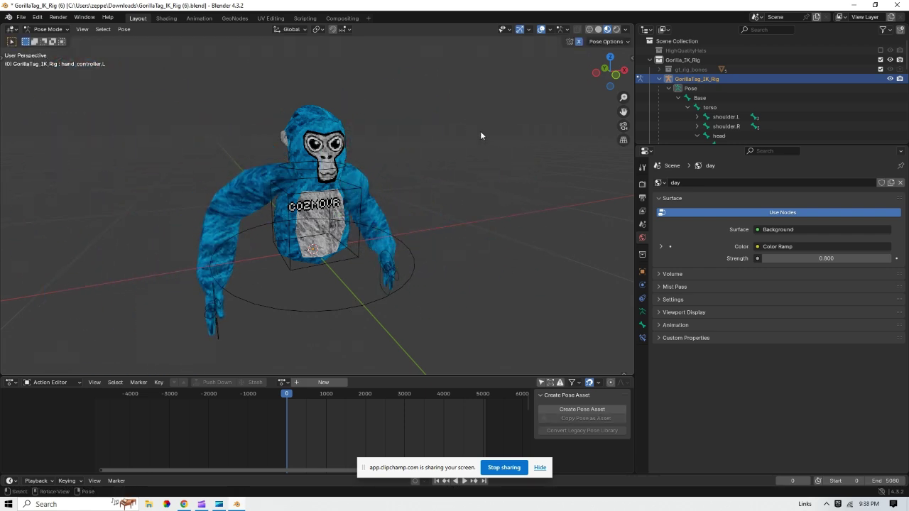
Turn off X-Axis Mirror in Pose Options and lower the left hand toward the base ring.
{"action": "left_click", "coordinate": [605, 41]}
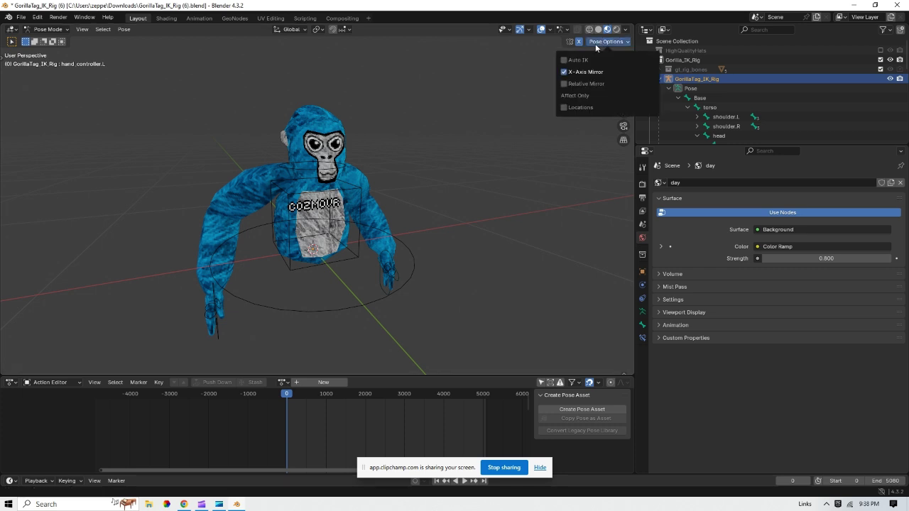
{"action": "left_click", "coordinate": [564, 72]}
{"action": "left_click", "coordinate": [388, 281]}
{"action": "key", "text": "g"}
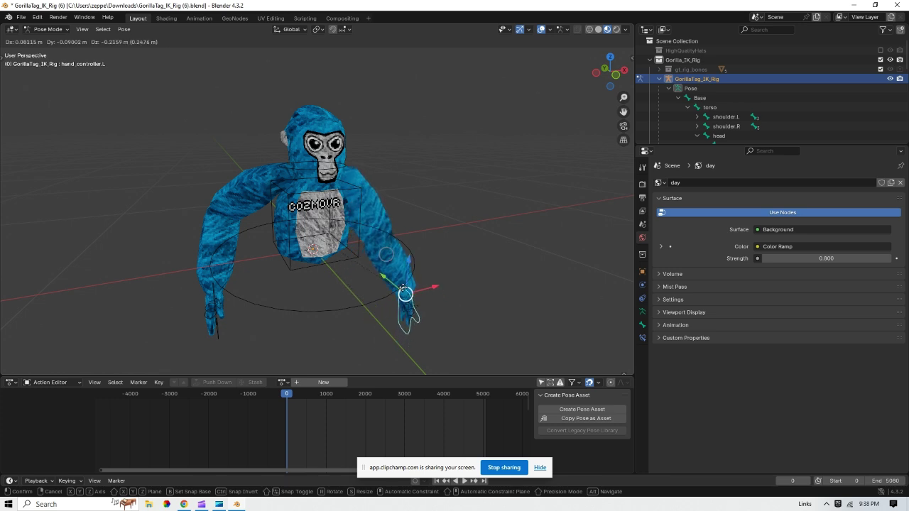
{"action": "left_click", "coordinate": [378, 257]}
{"action": "left_click", "coordinate": [230, 246]}
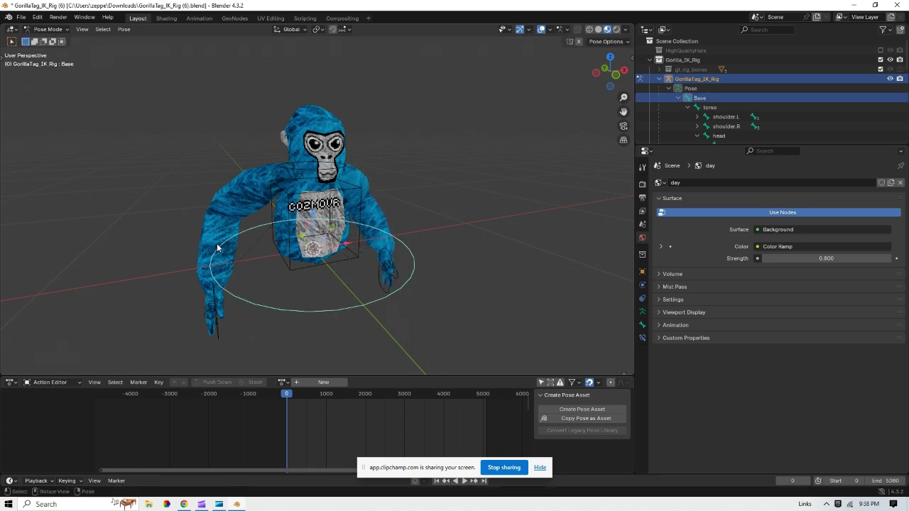
{"action": "left_click", "coordinate": [222, 214]}
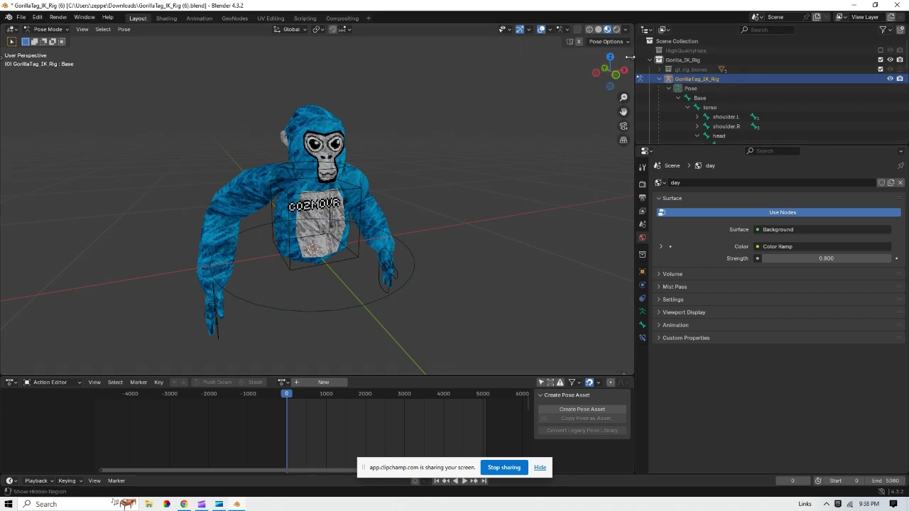
Enable Lock Camera to View in the sidebar's View tab, then return to the Item tab.
{"action": "left_click", "coordinate": [629, 57]}
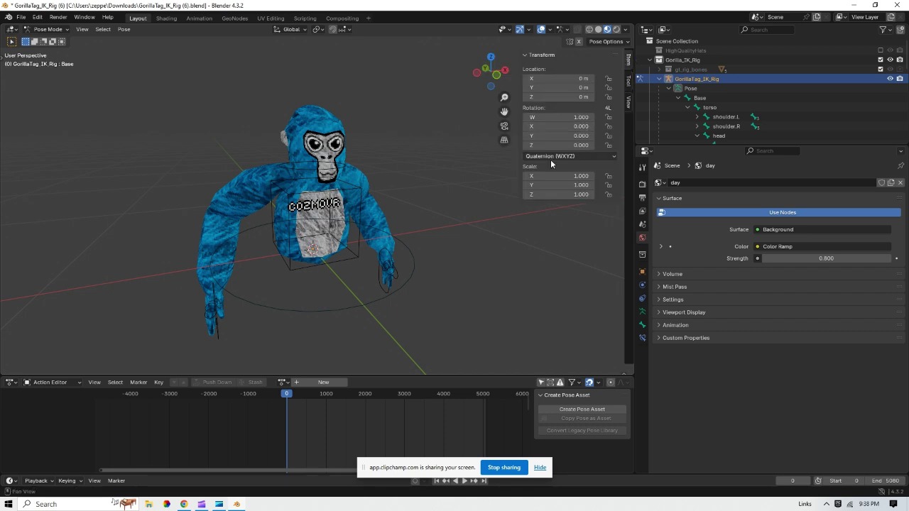
{"action": "left_click", "coordinate": [627, 102]}
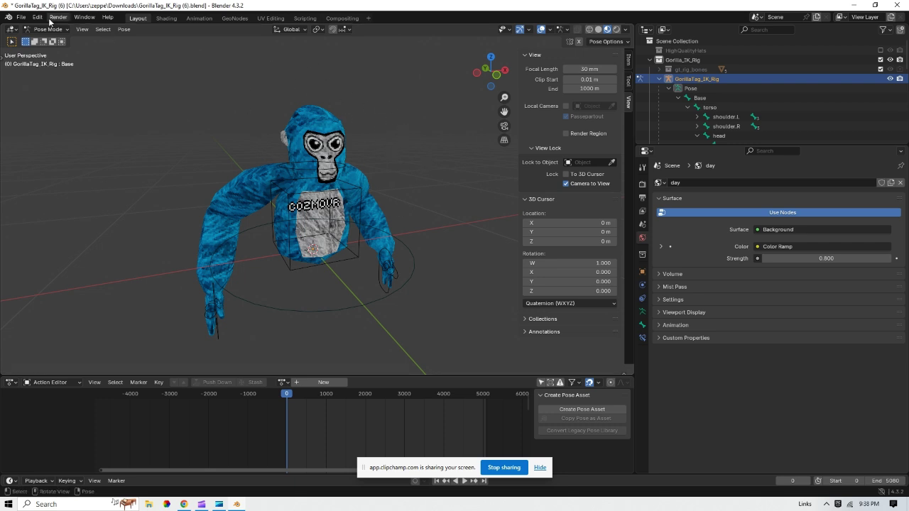
{"action": "left_click", "coordinate": [565, 184]}
{"action": "left_click", "coordinate": [628, 61]}
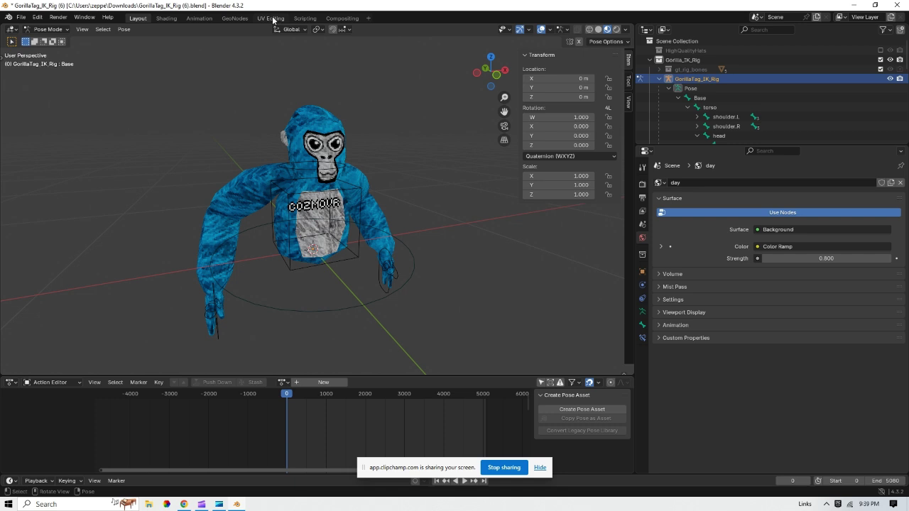
{"action": "left_click", "coordinate": [21, 17]}
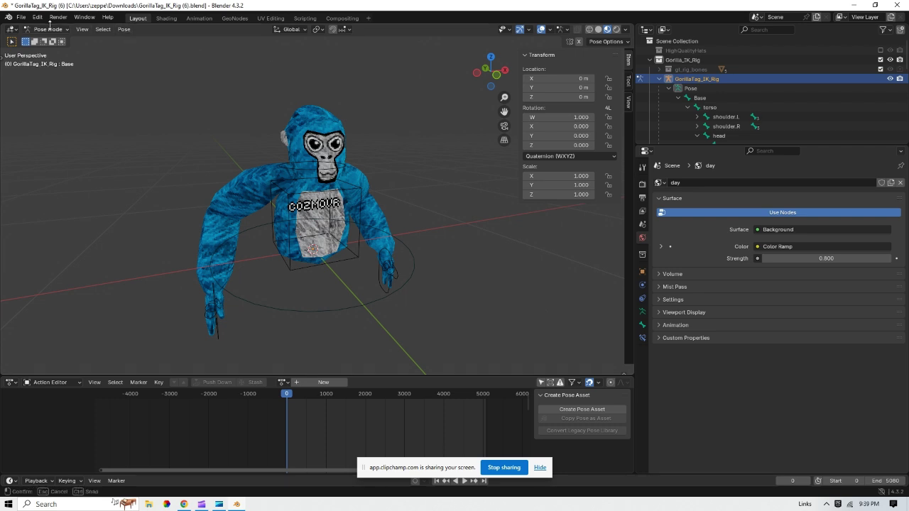
{"action": "left_click", "coordinate": [48, 29]}
Return to Object Mode, add a camera, and look through it at the gorilla.
{"action": "left_click", "coordinate": [47, 44]}
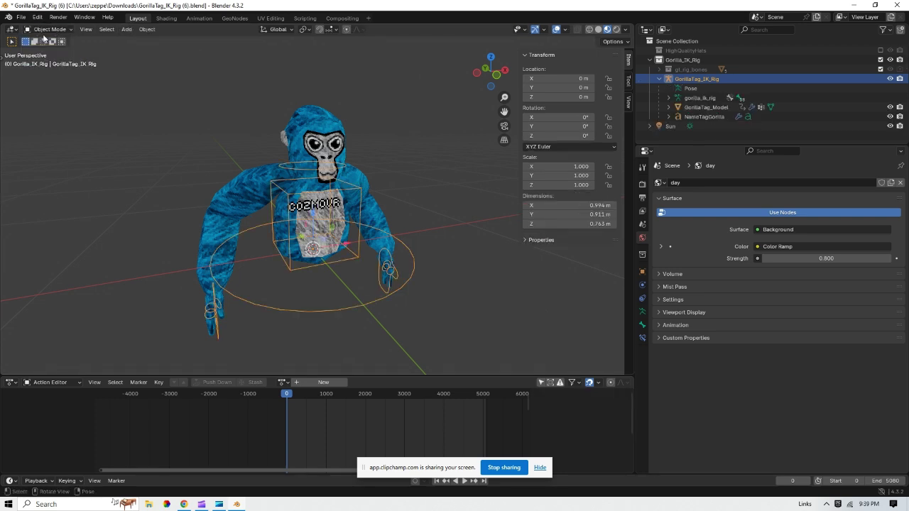
{"action": "left_click", "coordinate": [126, 30]}
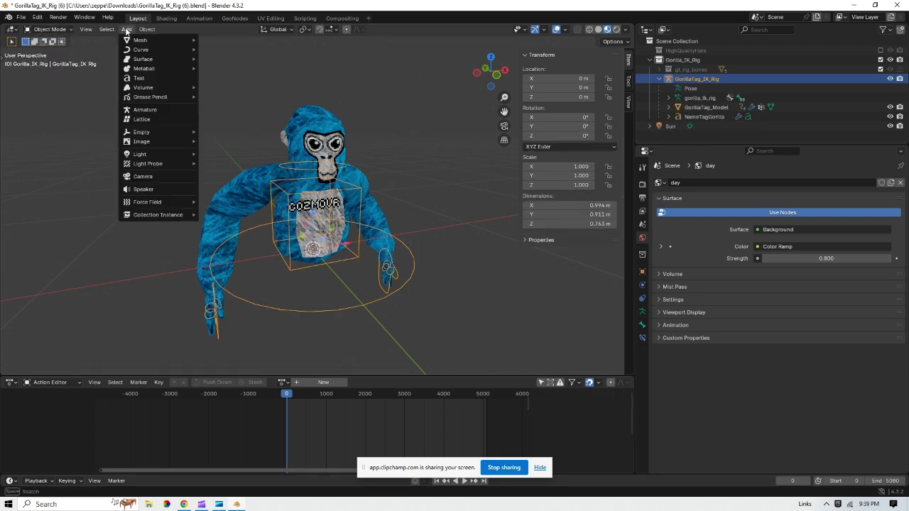
{"action": "left_click", "coordinate": [147, 176]}
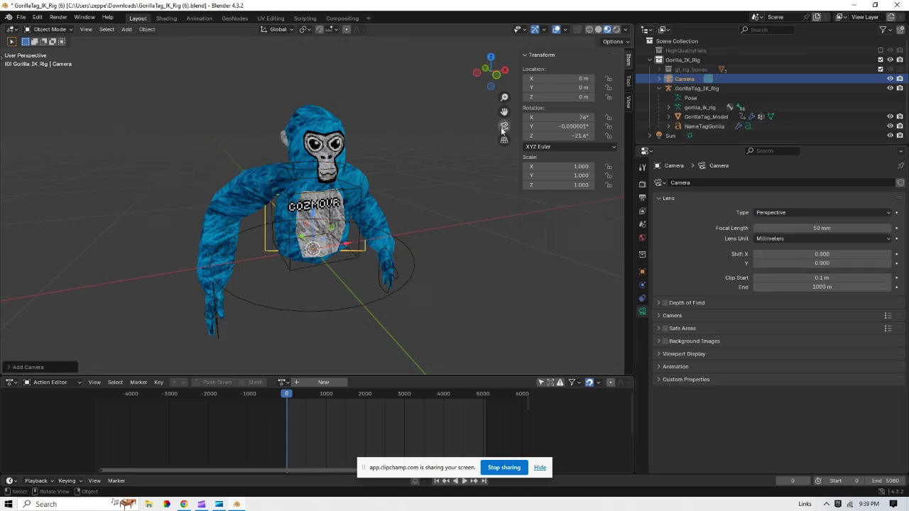
{"action": "key", "text": "ctrl+alt+KP_0"}
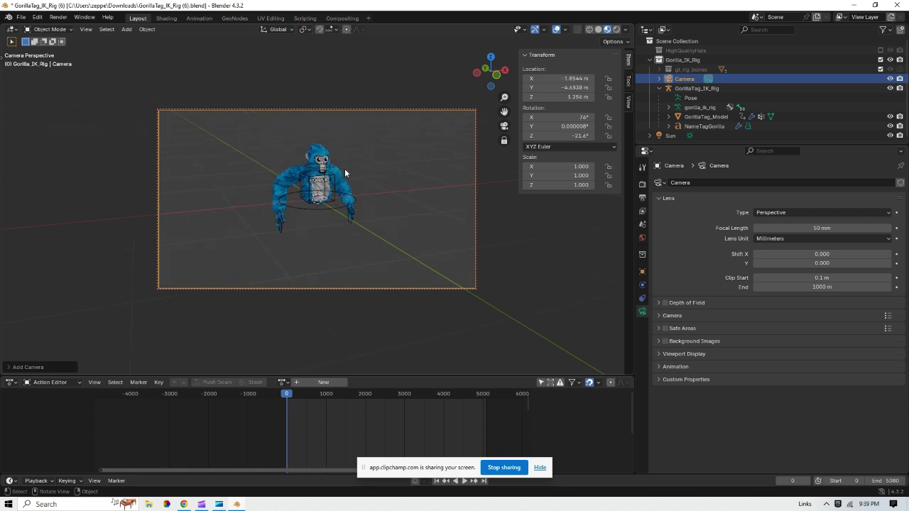
{"action": "right_click", "coordinate": [345, 168]}
{"action": "left_click_drag", "start_coordinate": [487, 71], "coordinate": [448, 79]}
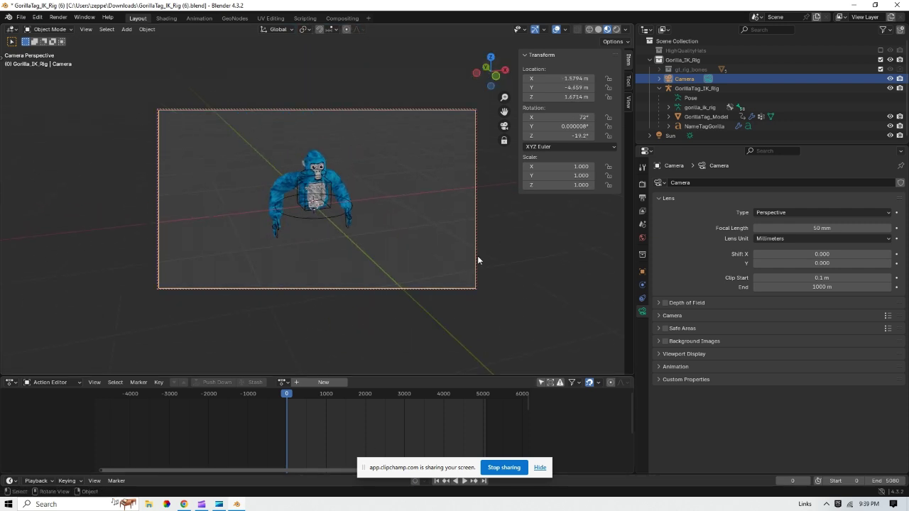
Set Output Resolution X to 1080 for a square frame and zoom in on the gorilla.
{"action": "left_click", "coordinate": [644, 199]}
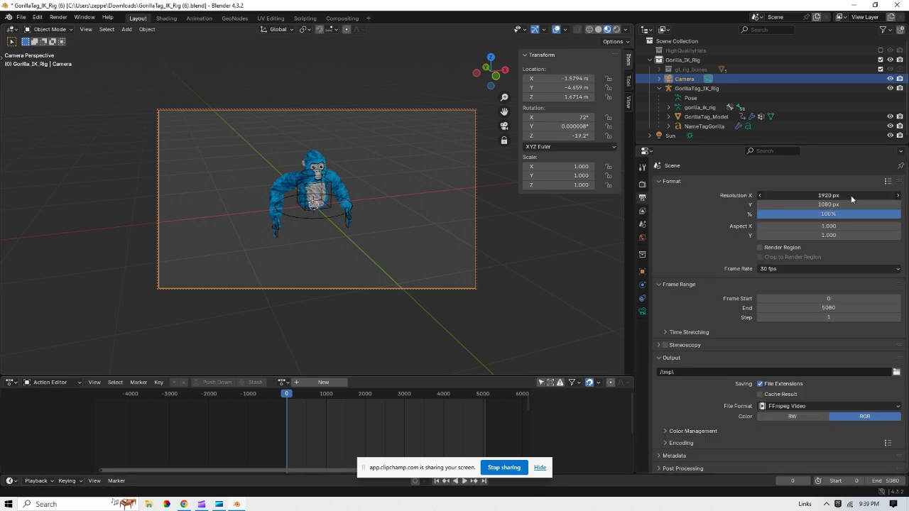
{"action": "key", "text": "Escape"}
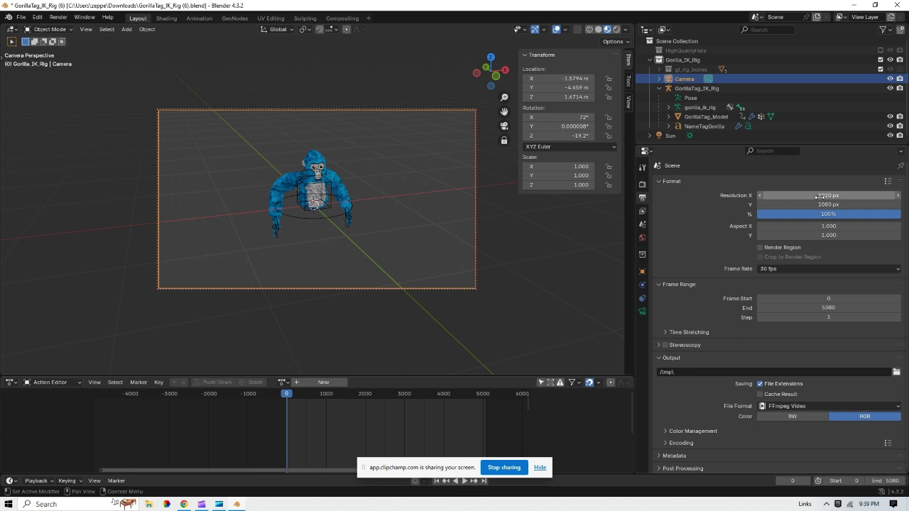
{"action": "left_click", "coordinate": [850, 196]}
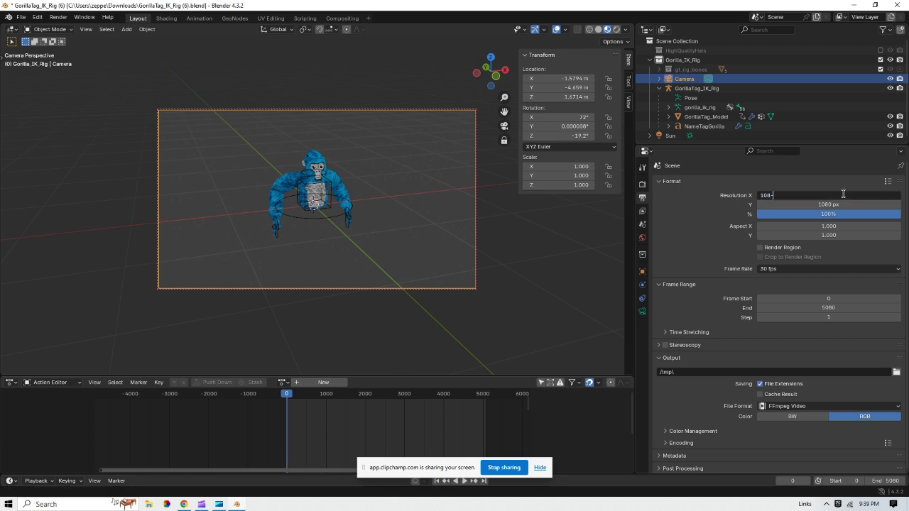
{"action": "key", "text": "Return"}
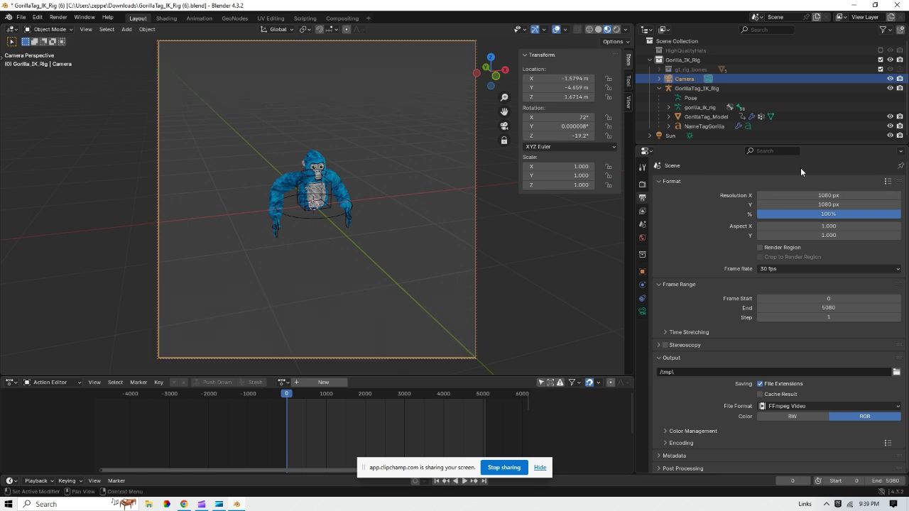
{"action": "scroll", "coordinate": [260, 142], "scroll_direction": "up", "scroll_amount": 6}
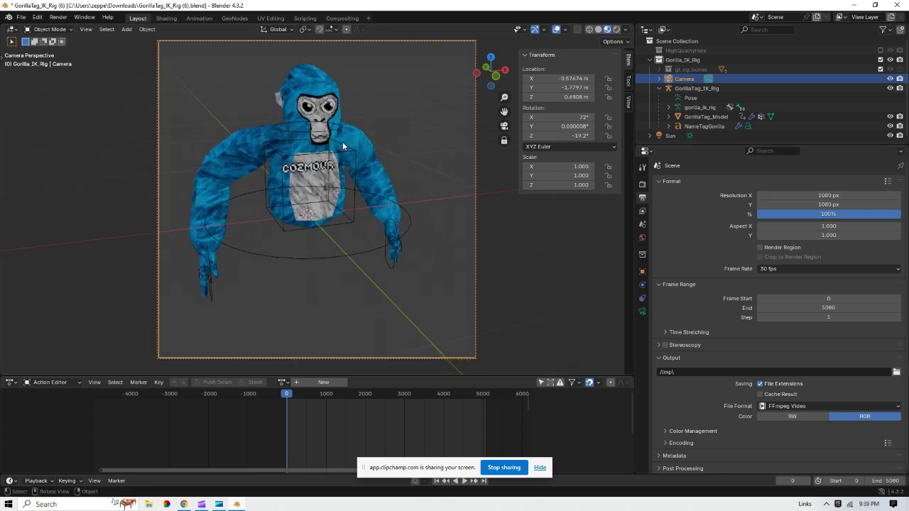
{"action": "left_click_drag", "start_coordinate": [491, 77], "coordinate": [495, 82]}
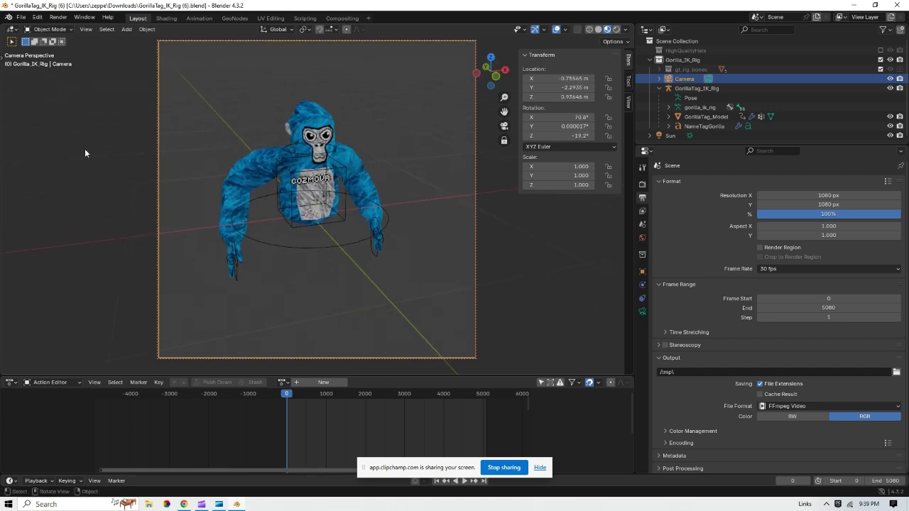
Render the camera view, save it as untitled.png, and minimize the render window.
{"action": "left_click", "coordinate": [56, 19]}
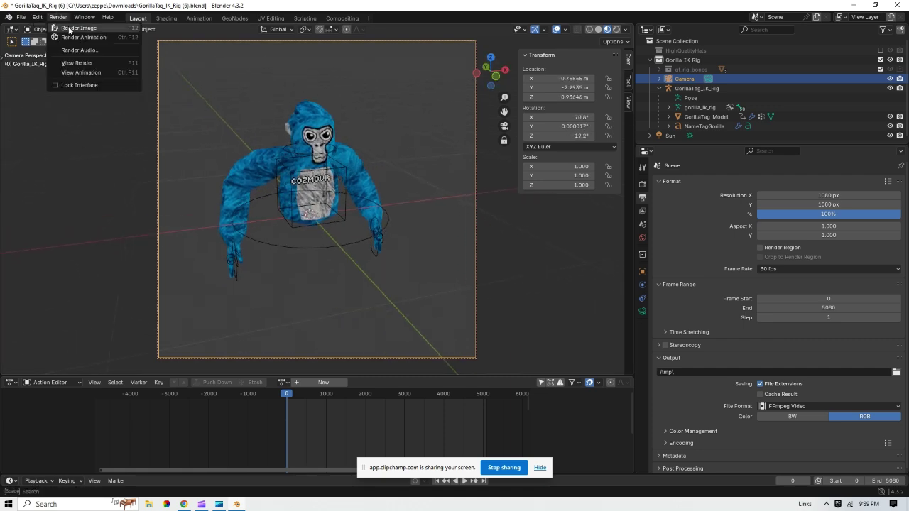
{"action": "left_click", "coordinate": [59, 30]}
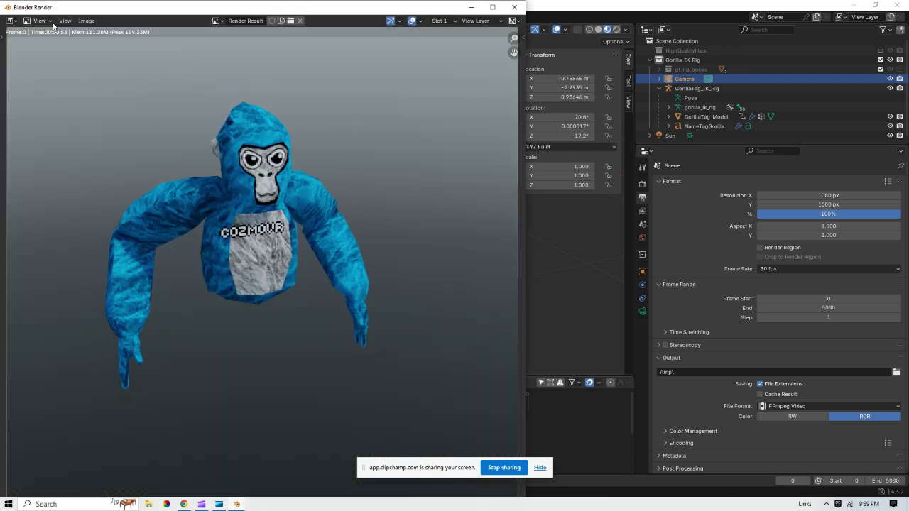
{"action": "left_click", "coordinate": [83, 21]}
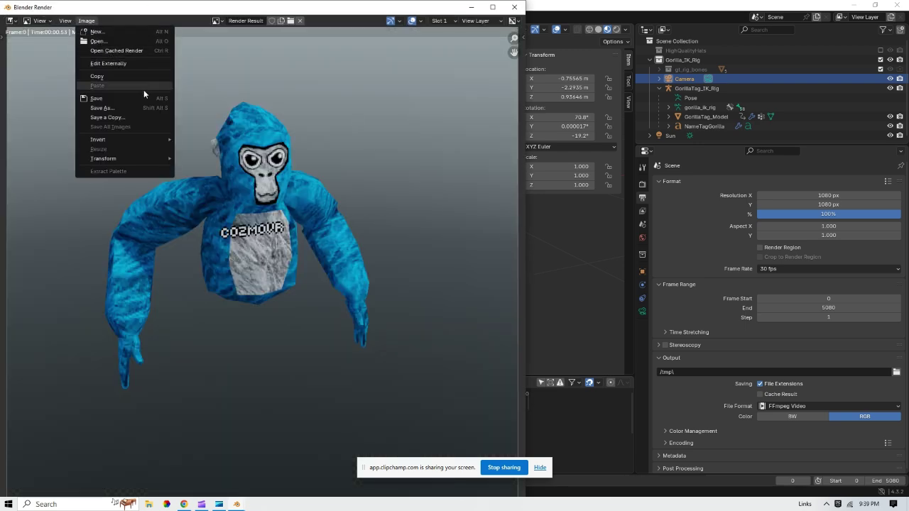
{"action": "left_click", "coordinate": [110, 109]}
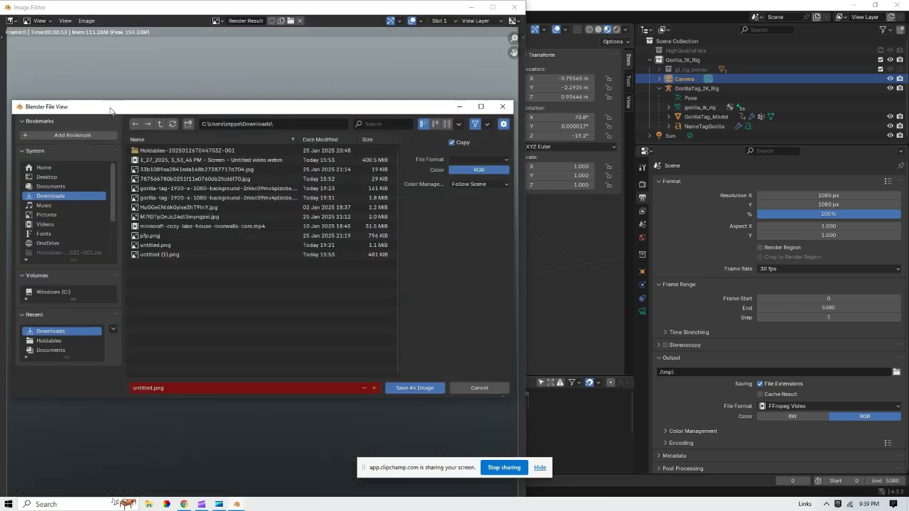
{"action": "left_click", "coordinate": [425, 387]}
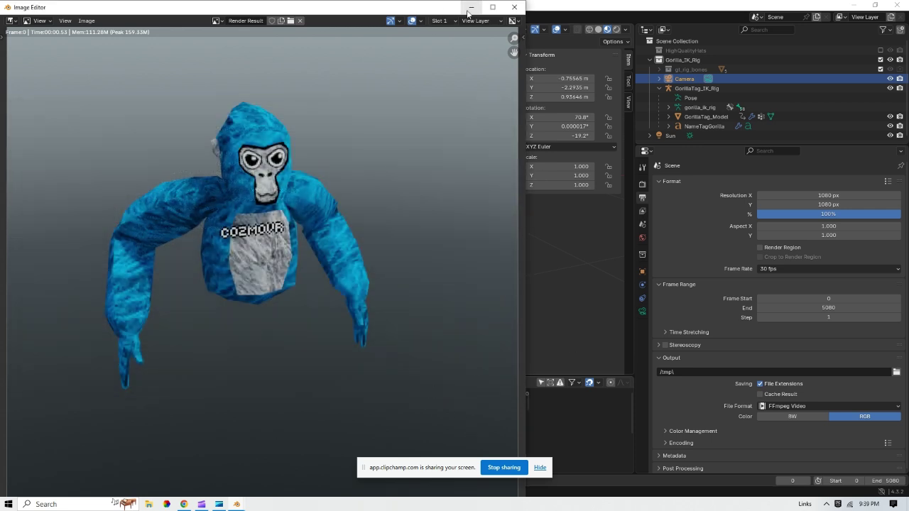
{"action": "left_click", "coordinate": [470, 8]}
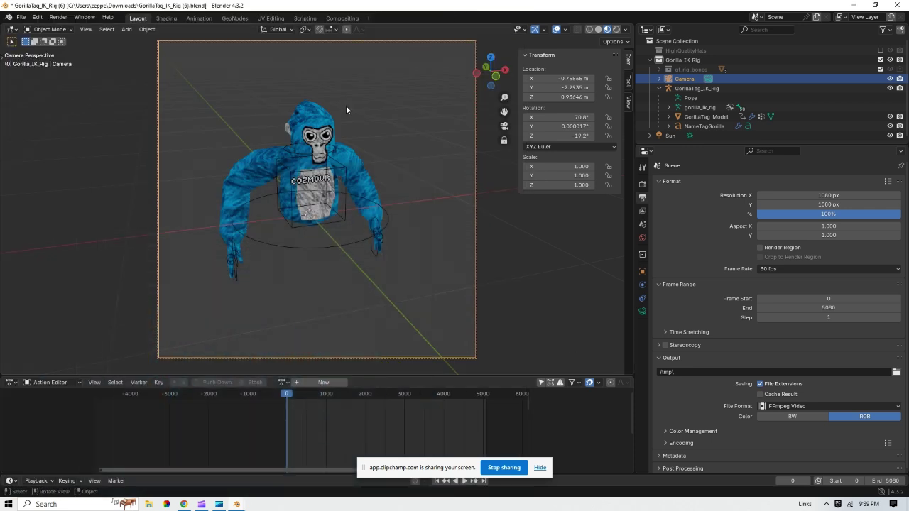
Maximize Chrome, search 'photopea' in a new tab, and open the Photopea site.
{"action": "left_click", "coordinate": [183, 504]}
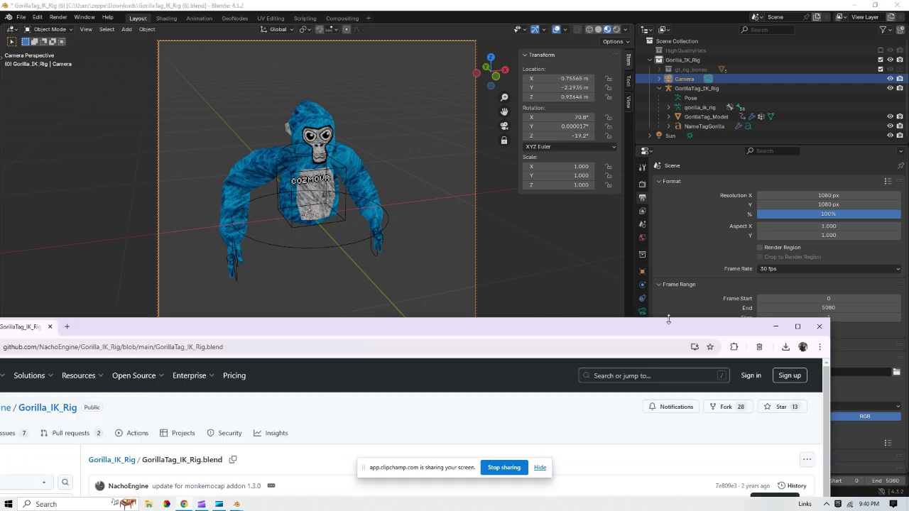
{"action": "left_click", "coordinate": [798, 326]}
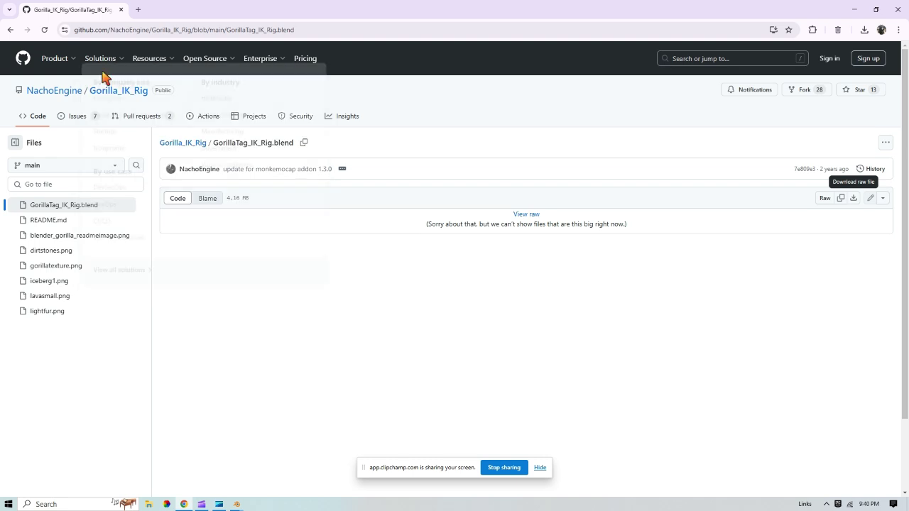
{"action": "left_click", "coordinate": [137, 9]}
{"action": "left_click", "coordinate": [333, 193]}
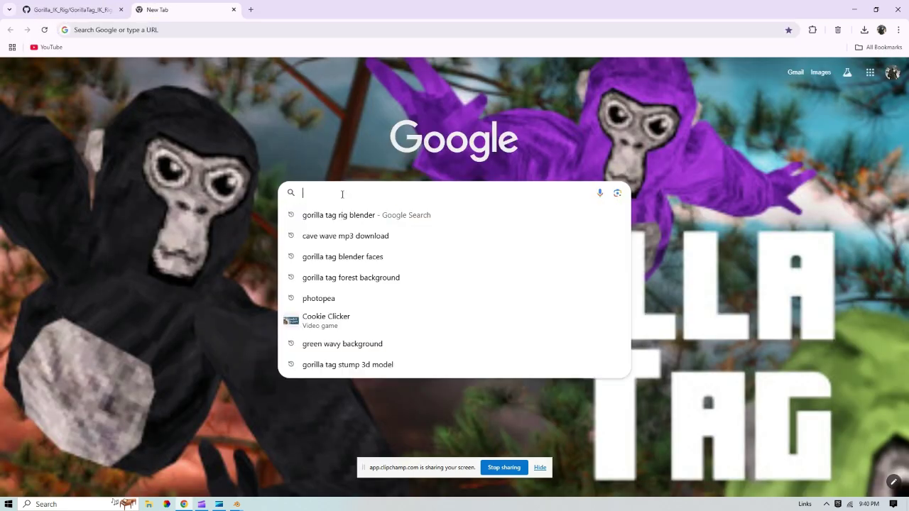
{"action": "left_click", "coordinate": [336, 299]}
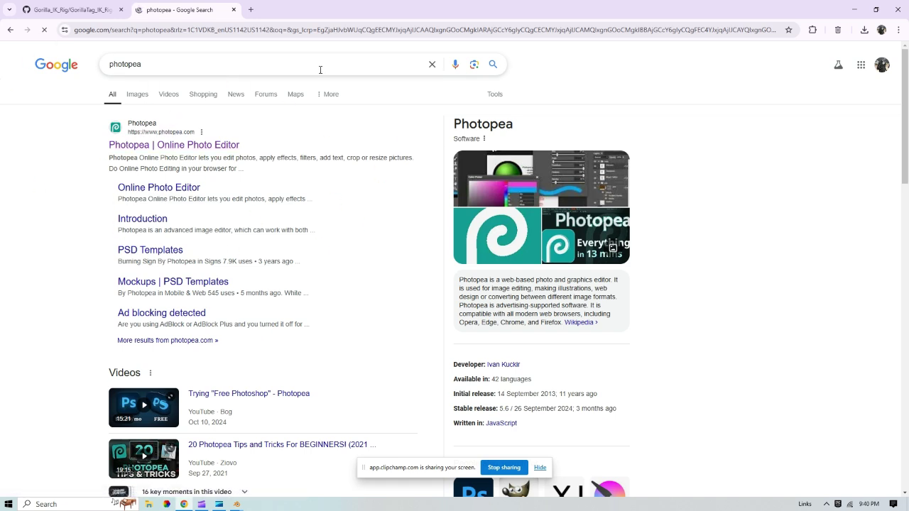
{"action": "left_click", "coordinate": [197, 144]}
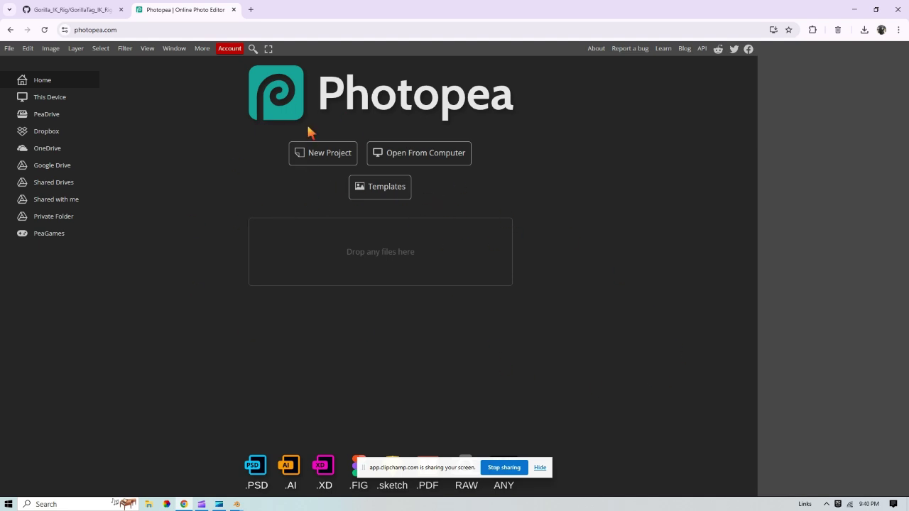
Create a blank Instagram 1080×1080 project, then open untitled.png from Downloads.
{"action": "left_click", "coordinate": [324, 155]}
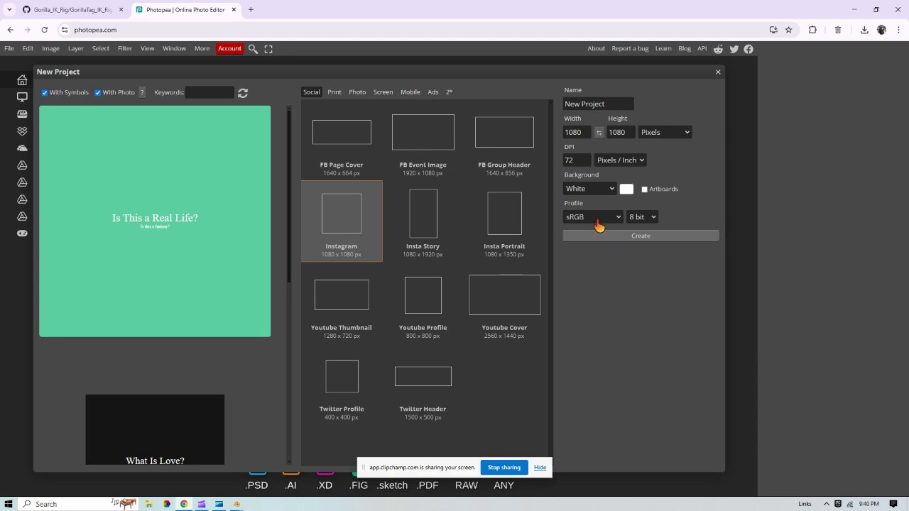
{"action": "left_click", "coordinate": [566, 236]}
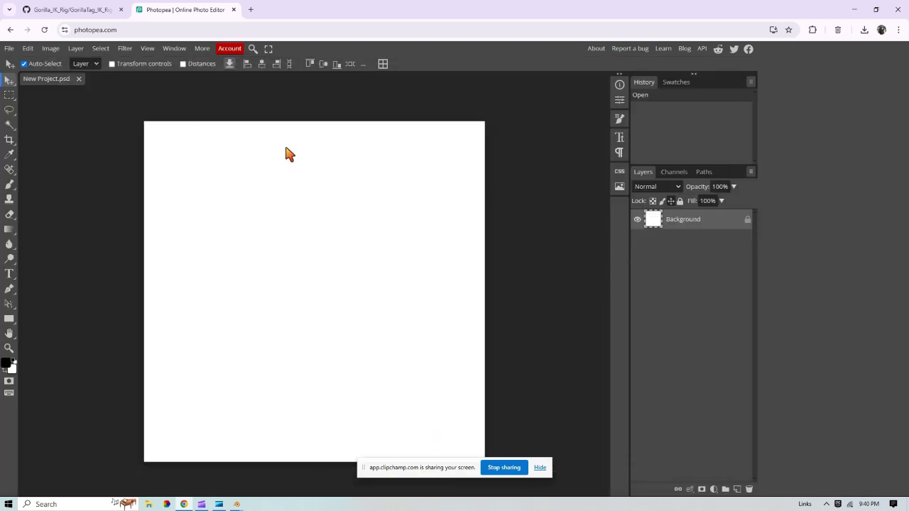
{"action": "left_click", "coordinate": [9, 49]}
{"action": "left_click", "coordinate": [35, 79]}
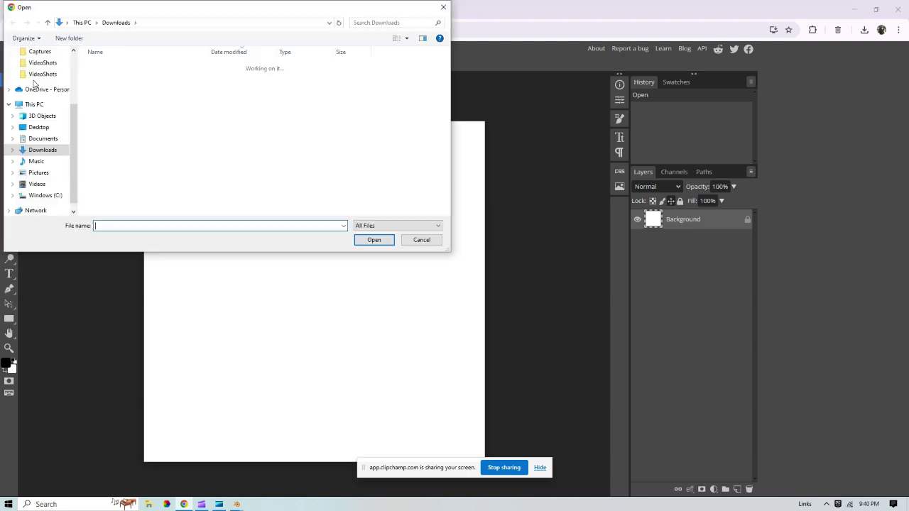
{"action": "left_click", "coordinate": [116, 81]}
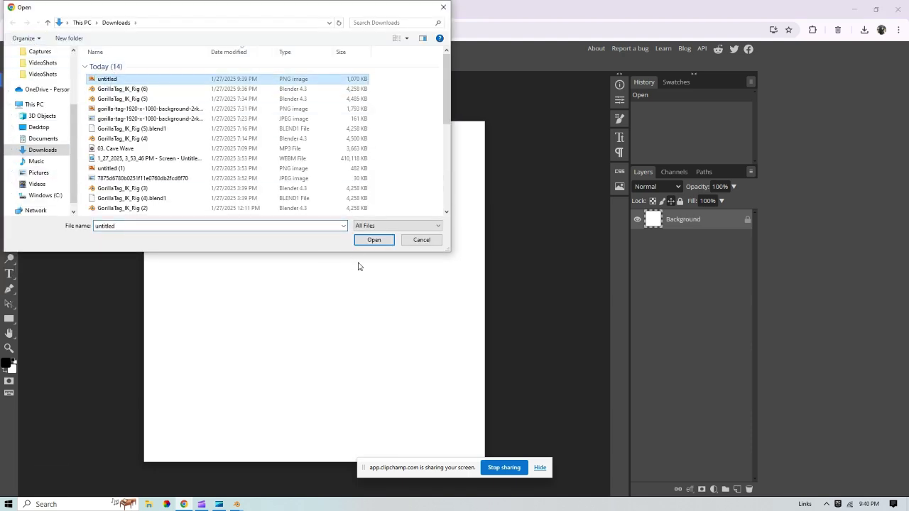
{"action": "left_click", "coordinate": [374, 240]}
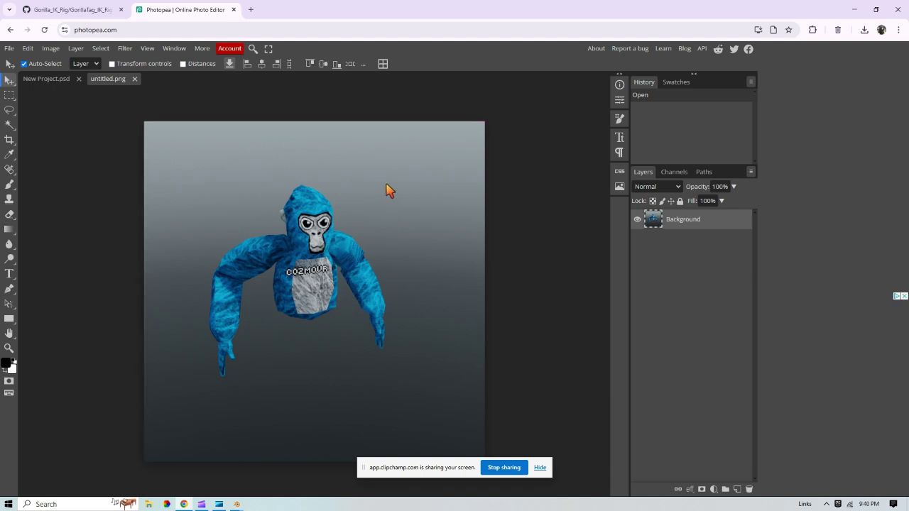
Use the Magic Wand to select the grey backdrop around the gorilla and delete it.
{"action": "left_click", "coordinate": [8, 126]}
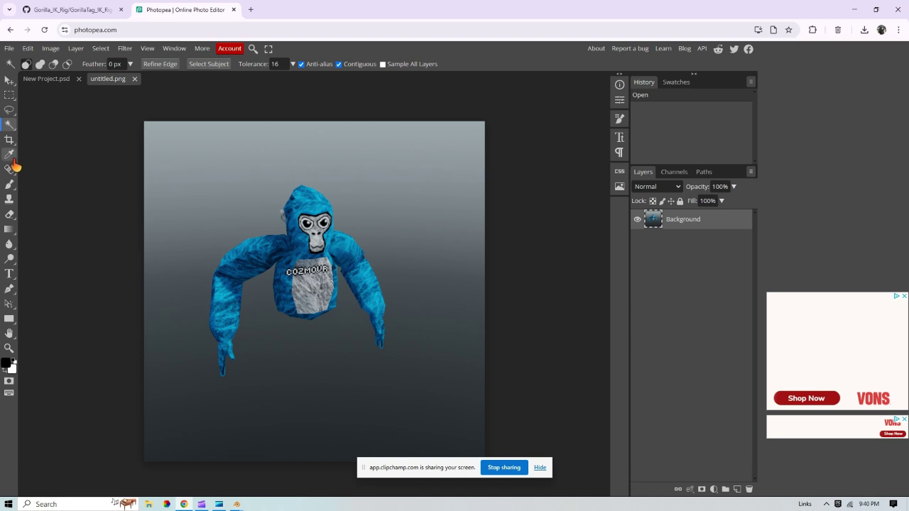
{"action": "left_click", "coordinate": [199, 143]}
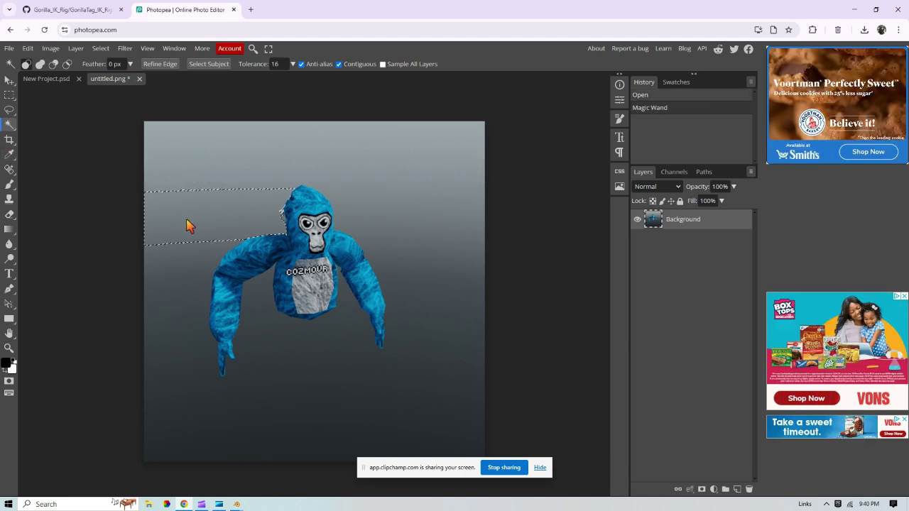
{"action": "left_click", "coordinate": [204, 251]}
{"action": "left_click", "coordinate": [380, 223]}
{"action": "left_click", "coordinate": [428, 316]}
{"action": "left_click", "coordinate": [367, 169]}
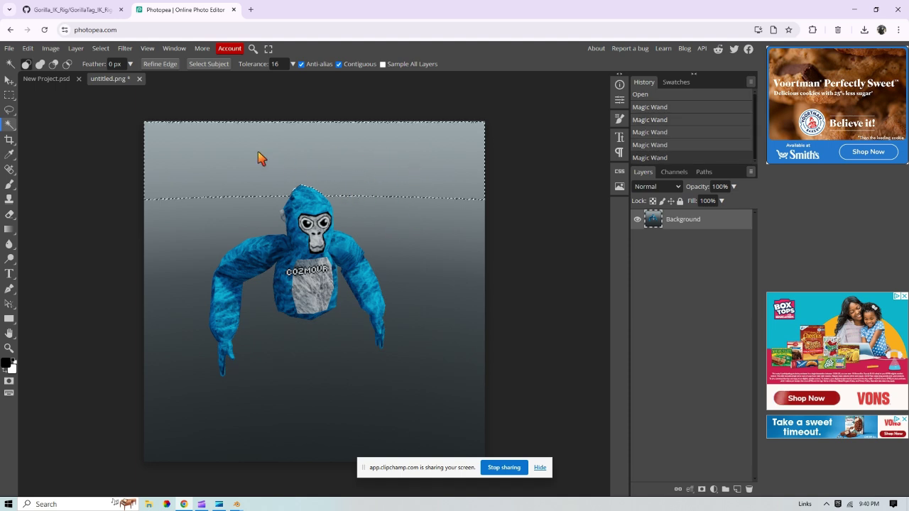
{"action": "key", "text": "Delete"}
Clear the remaining grey patches, top strip, left wedge and dark floor to transparency.
{"action": "left_click", "coordinate": [209, 249]}
{"action": "key", "text": "Delete"}
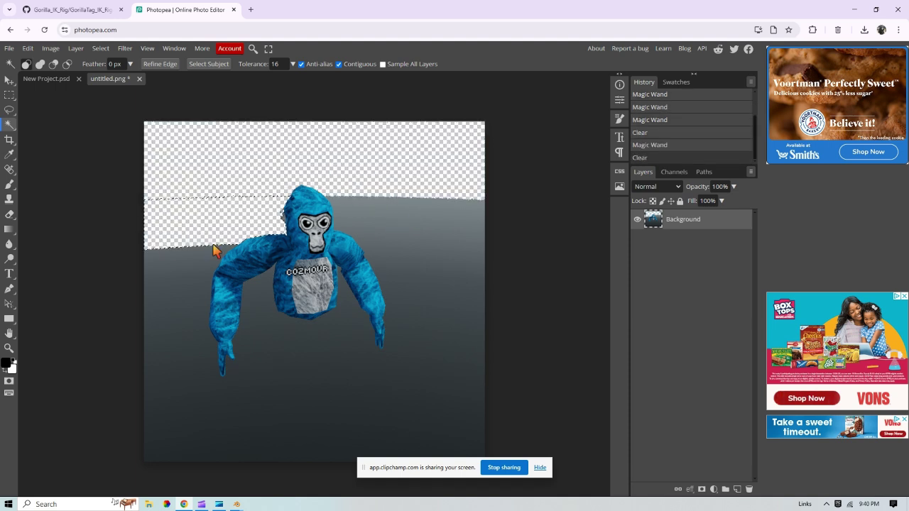
{"action": "left_click", "coordinate": [404, 239]}
{"action": "key", "text": "Delete"}
{"action": "left_click", "coordinate": [384, 206]}
{"action": "key", "text": "Delete"}
{"action": "left_click", "coordinate": [424, 313]}
{"action": "key", "text": "Delete"}
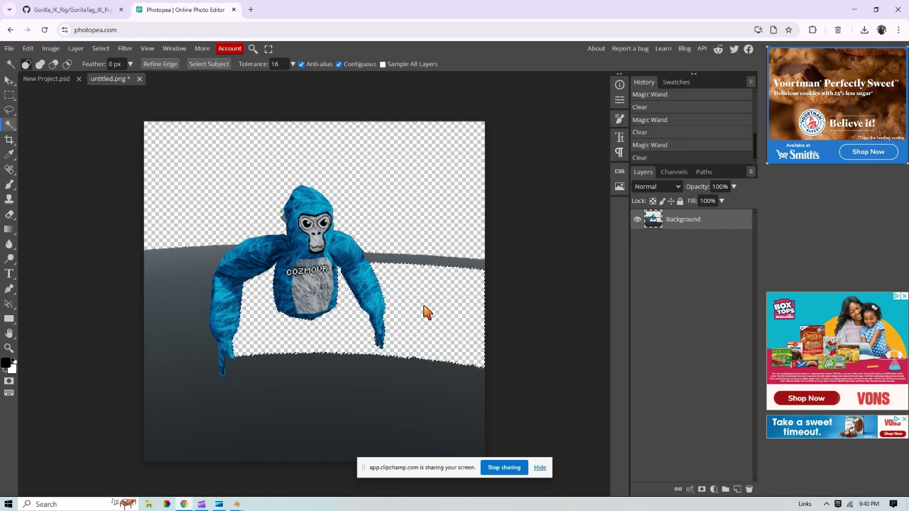
{"action": "left_click", "coordinate": [421, 265]}
{"action": "key", "text": "Delete"}
{"action": "left_click", "coordinate": [346, 402]}
{"action": "key", "text": "Delete"}
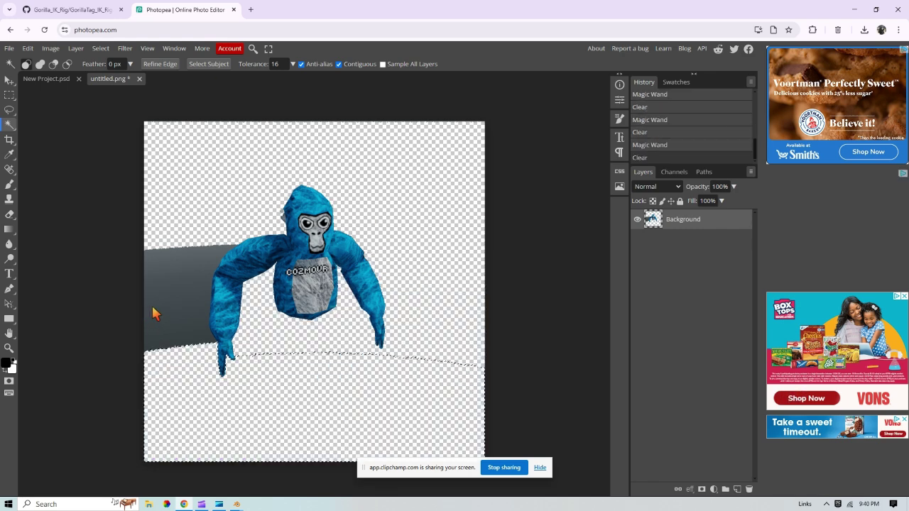
{"action": "left_click", "coordinate": [201, 257]}
{"action": "key", "text": "Delete"}
Open a new browser tab, then return to the Photopea editor.
{"action": "left_click", "coordinate": [237, 221]}
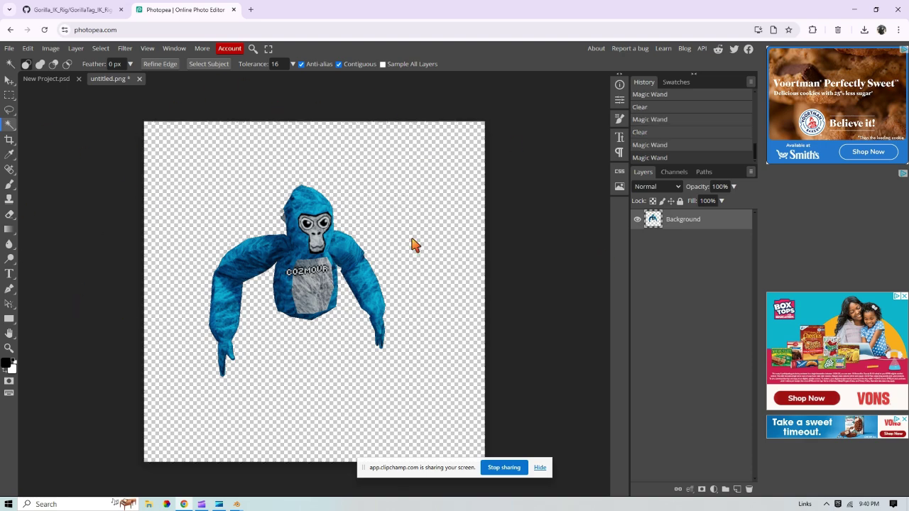
{"action": "left_click", "coordinate": [250, 9]}
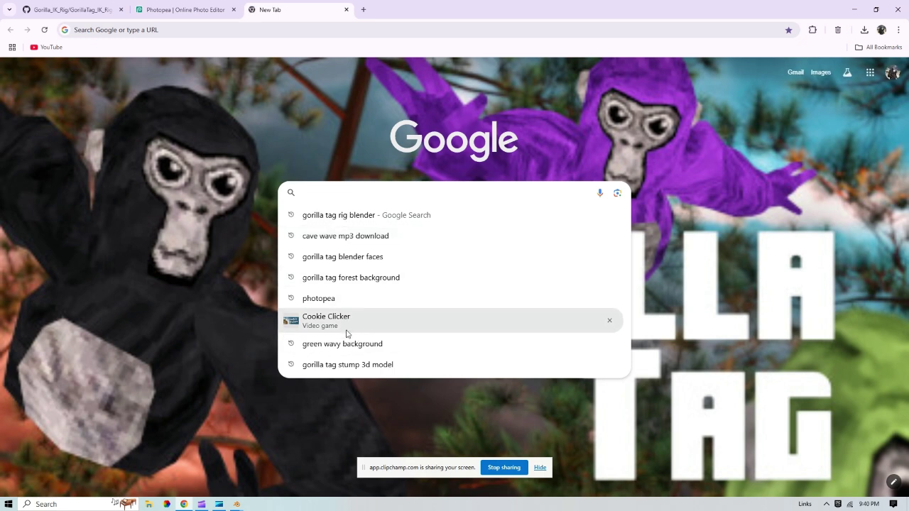
{"action": "left_click", "coordinate": [148, 17]}
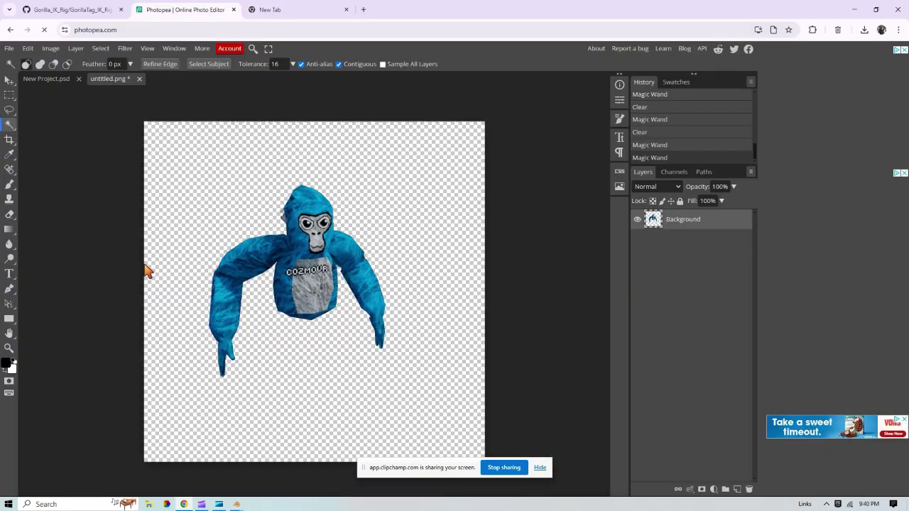
{"action": "left_click", "coordinate": [9, 49]}
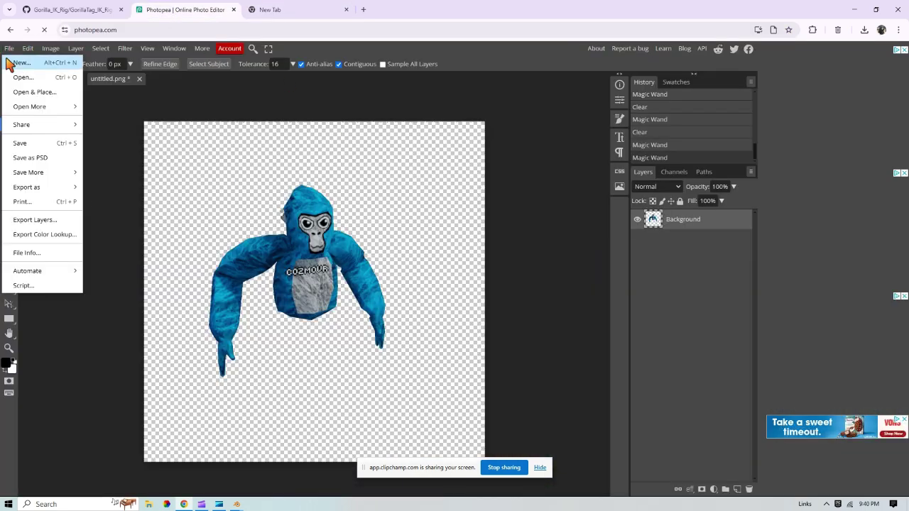
{"action": "left_click", "coordinate": [29, 86]}
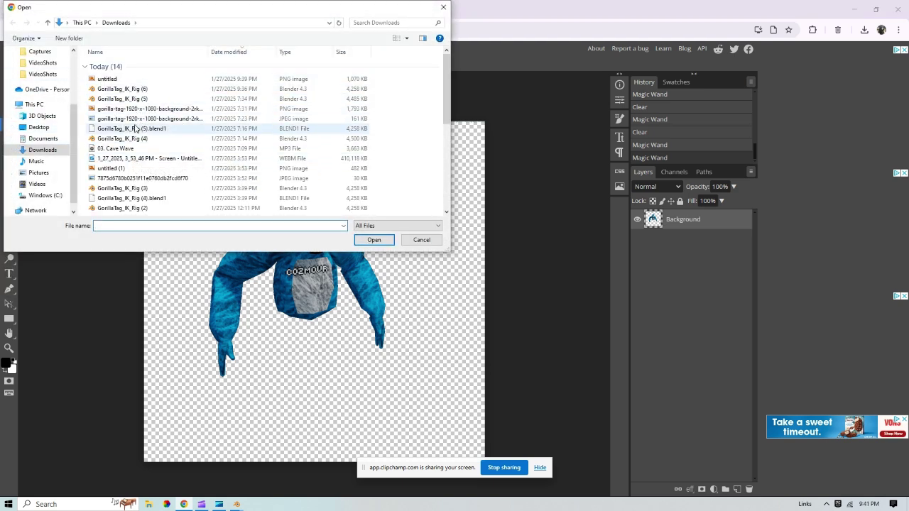
{"action": "left_click", "coordinate": [146, 158]}
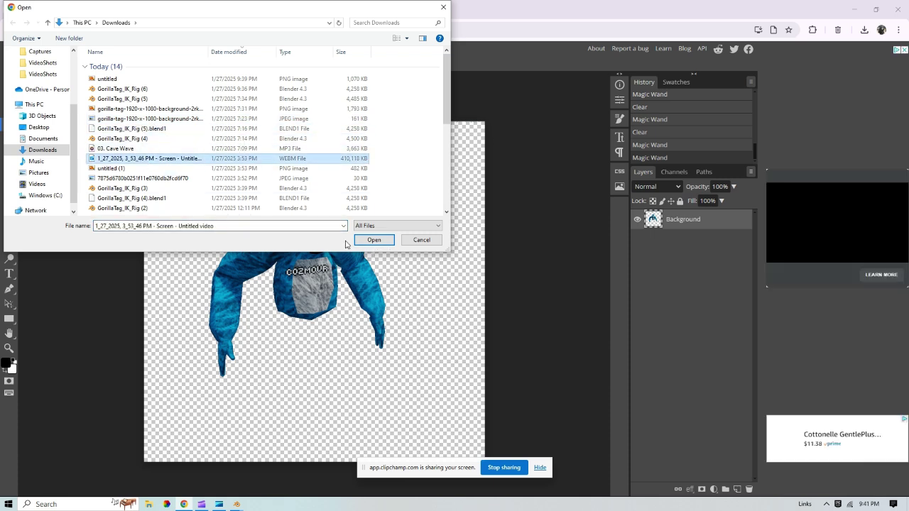
{"action": "left_click", "coordinate": [114, 168]}
{"action": "left_click", "coordinate": [374, 240]}
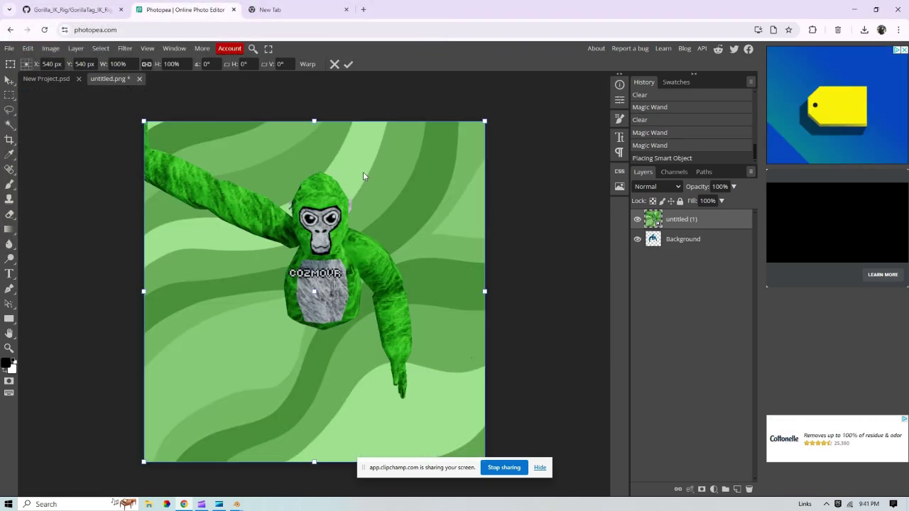
{"action": "key", "text": "Return"}
{"action": "key", "text": "Delete"}
{"action": "left_click", "coordinate": [9, 48]}
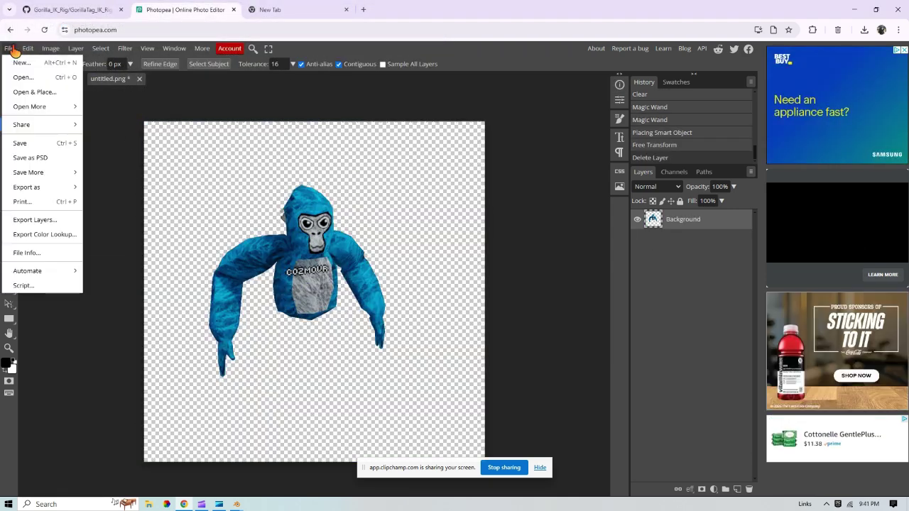
Place the green wavy JPEG from Downloads into untitled.png with Open & Place.
{"action": "left_click", "coordinate": [47, 91]}
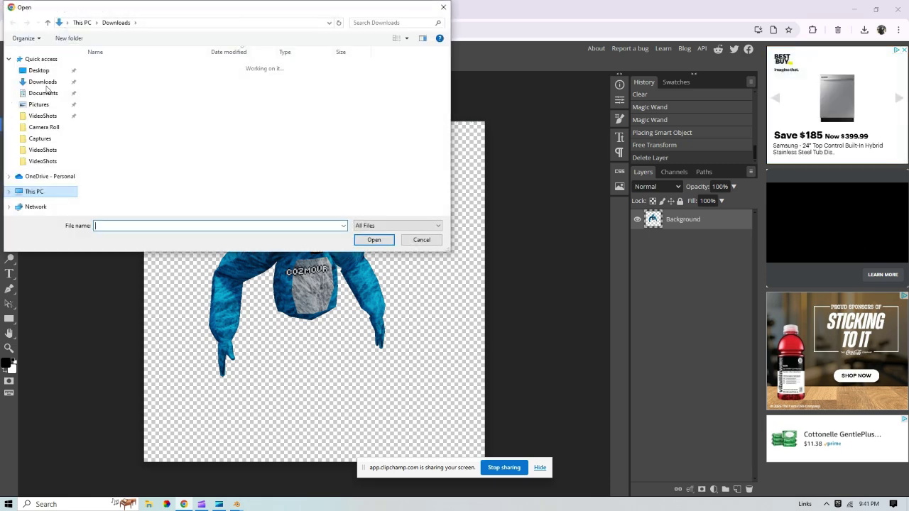
{"action": "scroll", "coordinate": [147, 134], "scroll_direction": "down", "scroll_amount": 4}
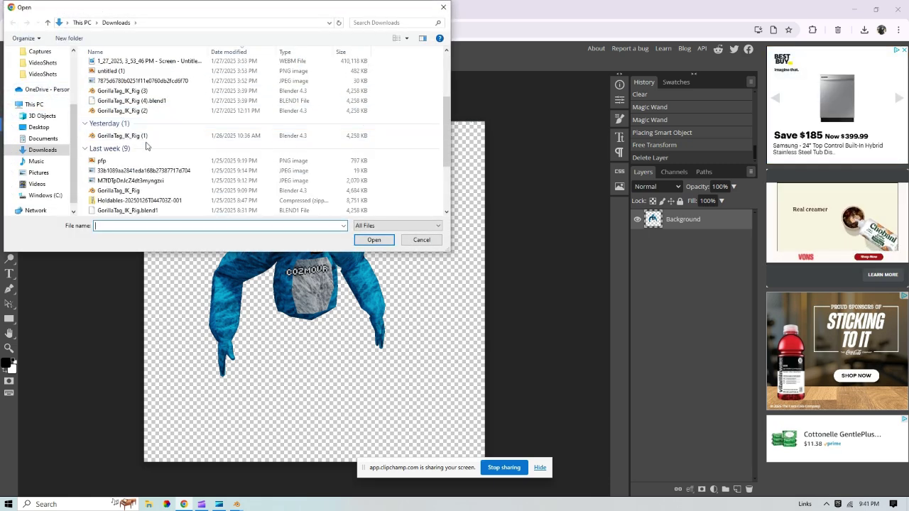
{"action": "scroll", "coordinate": [127, 117], "scroll_direction": "up", "scroll_amount": 1}
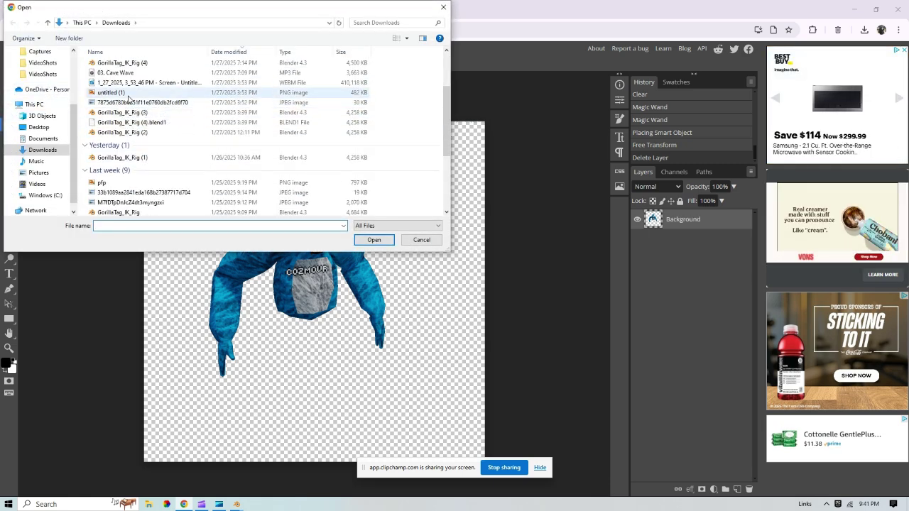
{"action": "left_click", "coordinate": [137, 105]}
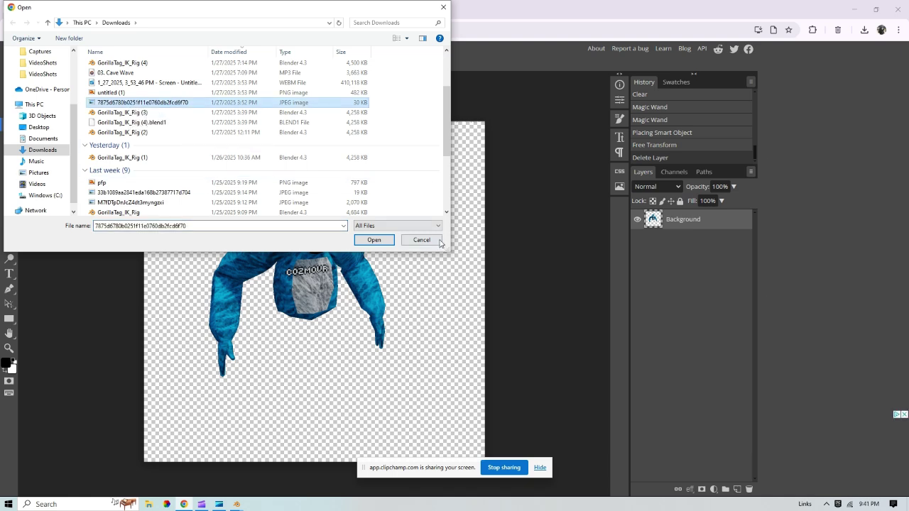
{"action": "left_click", "coordinate": [374, 239]}
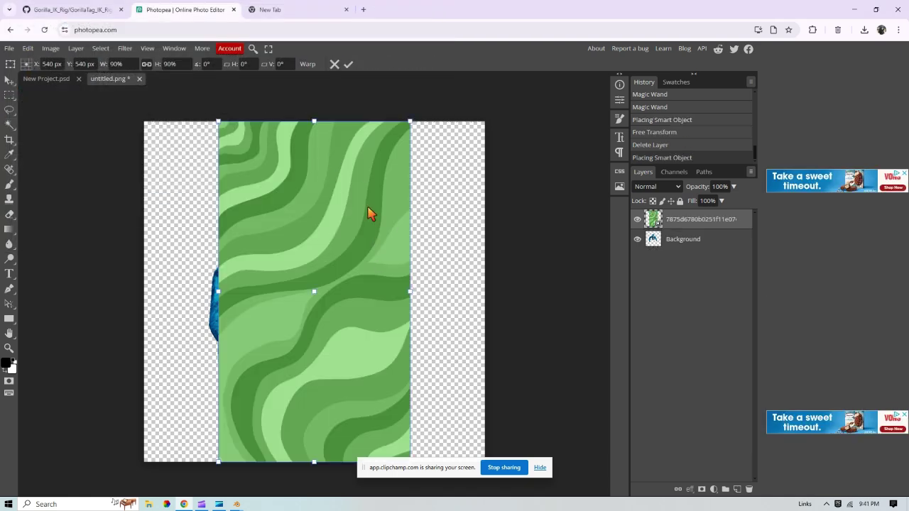
Stretch the green wavy layer left and right to fill the canvas, then move it below the gorilla.
{"action": "left_click_drag", "start_coordinate": [409, 292], "coordinate": [508, 291]}
{"action": "left_click_drag", "start_coordinate": [219, 298], "coordinate": [126, 292]}
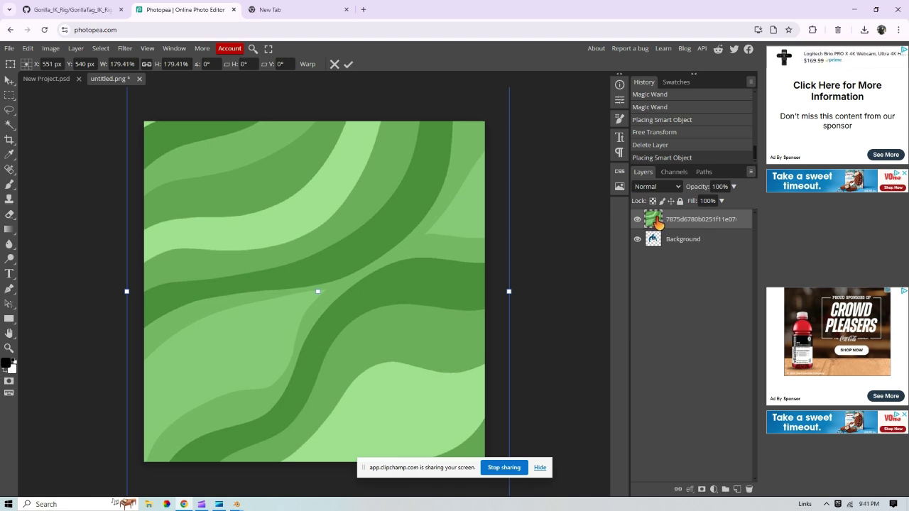
{"action": "left_click_drag", "start_coordinate": [654, 219], "coordinate": [657, 256]}
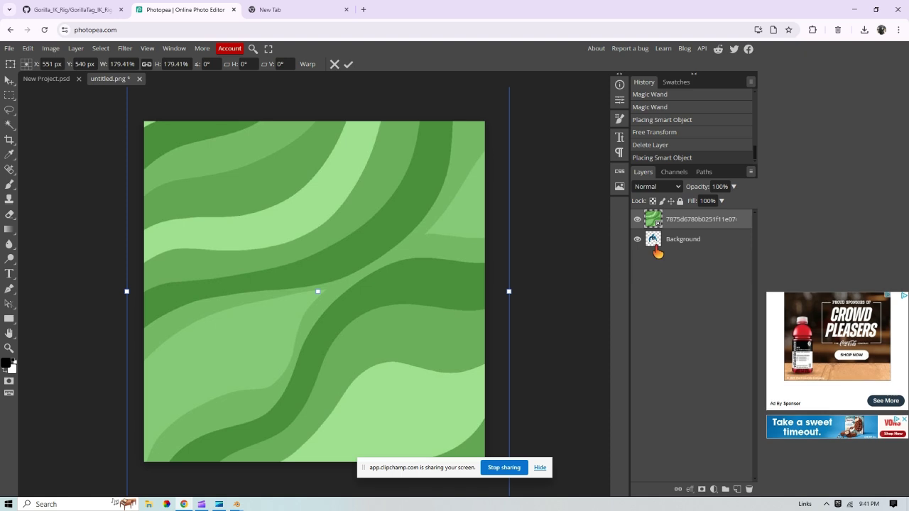
Deselect everything and bring up the File menu.
{"action": "left_click", "coordinate": [573, 173]}
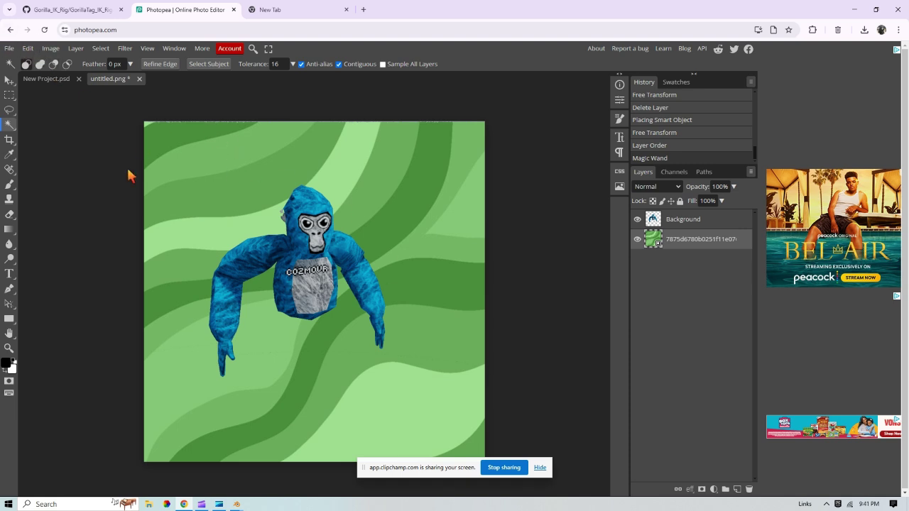
{"action": "left_click", "coordinate": [9, 48]}
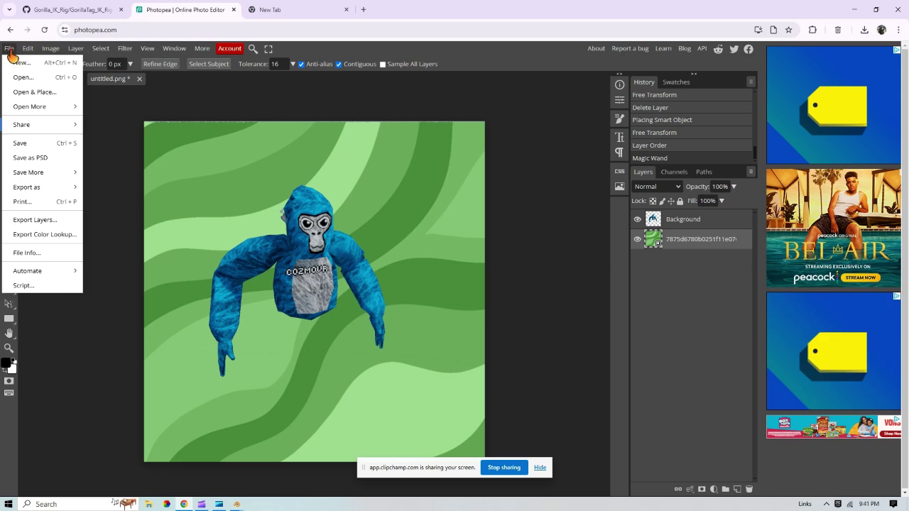
Choose Export as > PNG to reach the Save for web dialog at 1080 × 1080.
{"action": "mouse_move", "coordinate": [44, 188]}
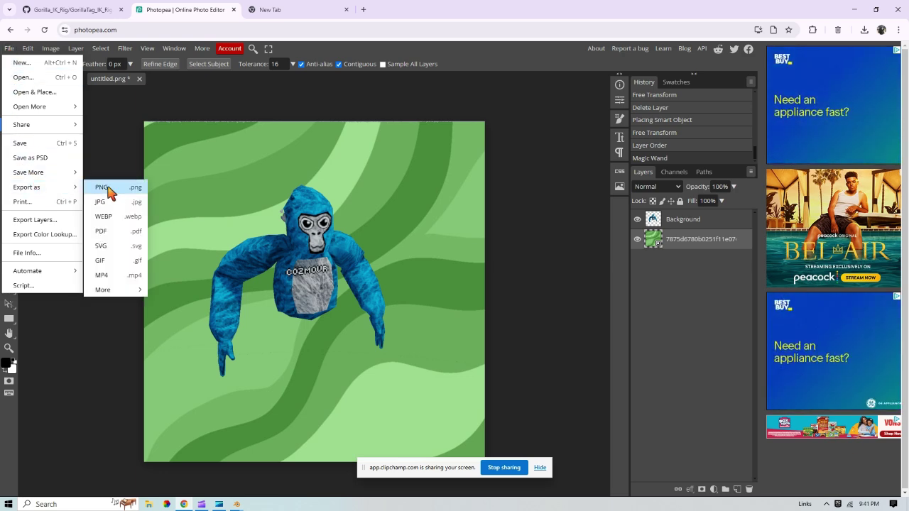
{"action": "left_click", "coordinate": [106, 188]}
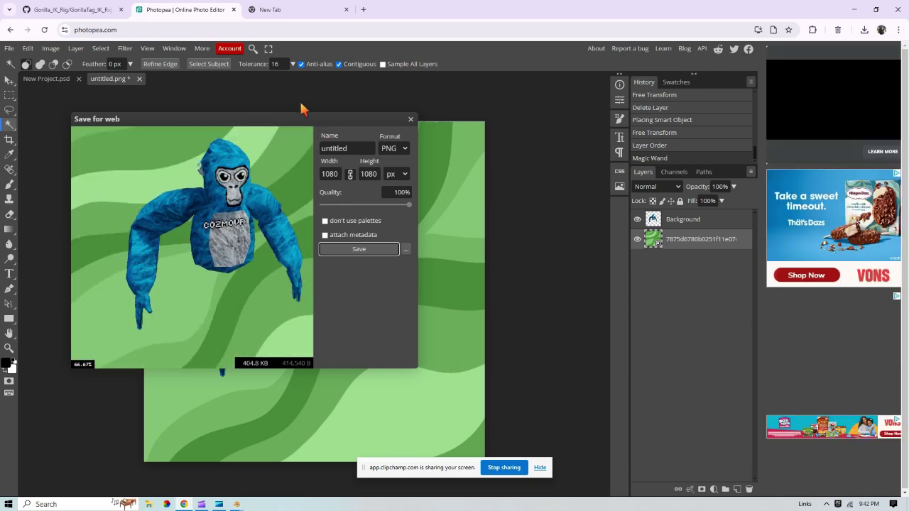
Save the PNG export under the name custom, then switch to the new YouTube tab.
{"action": "double_click", "coordinate": [359, 147]}
{"action": "type", "text": "dfufhudhf"}
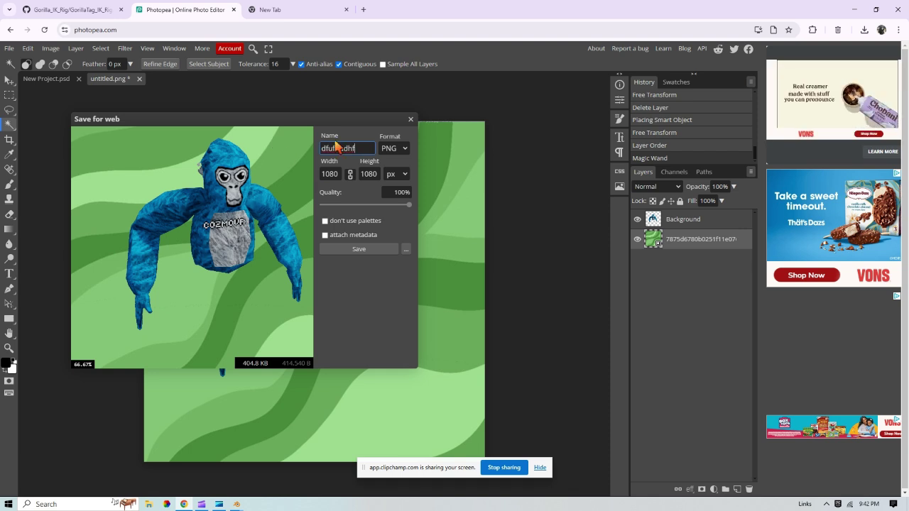
{"action": "key", "text": "BackSpace"}
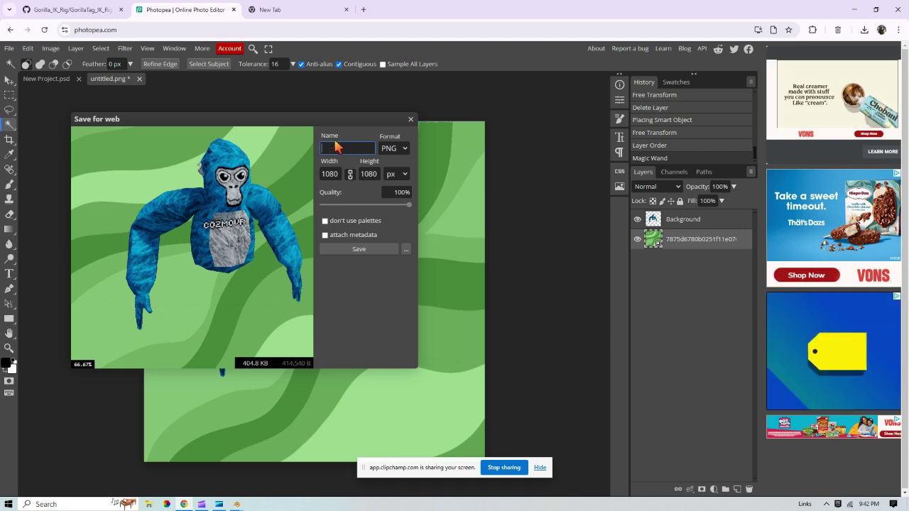
{"action": "type", "text": "cust"}
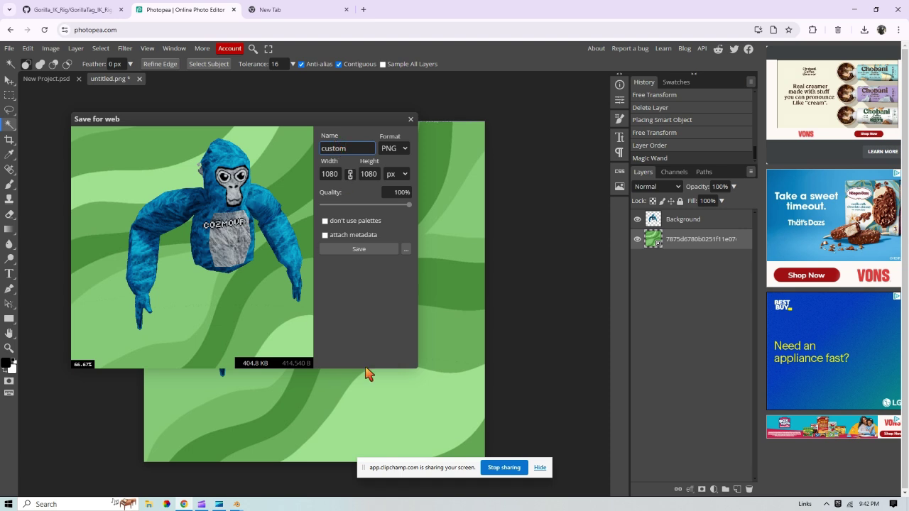
{"action": "type", "text": "om"}
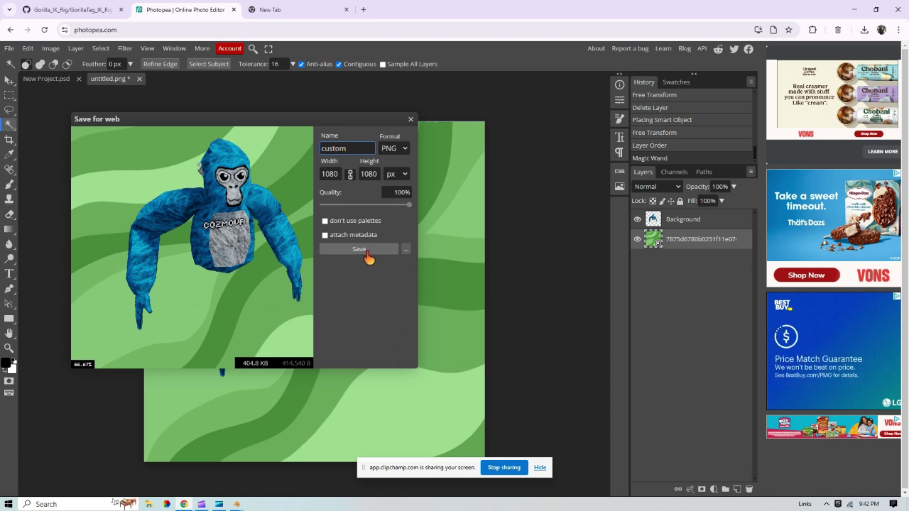
{"action": "left_click", "coordinate": [370, 253]}
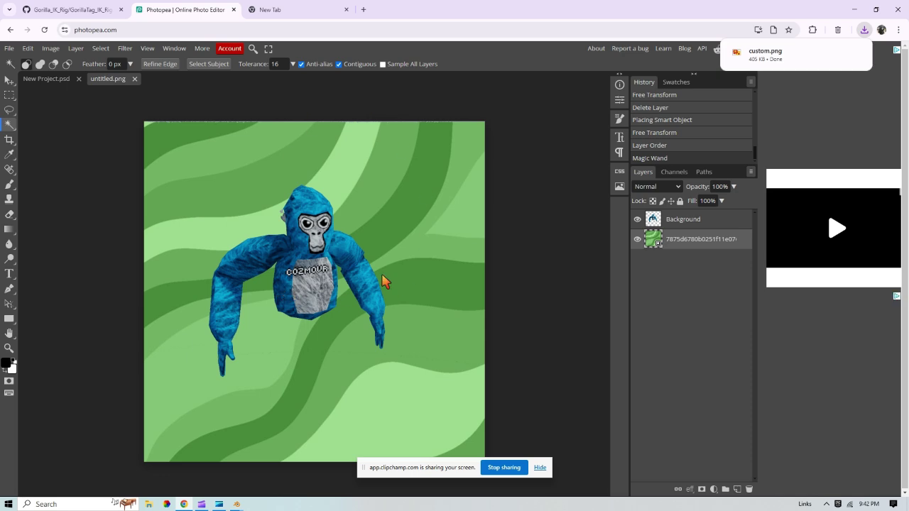
{"action": "left_click", "coordinate": [266, 10]}
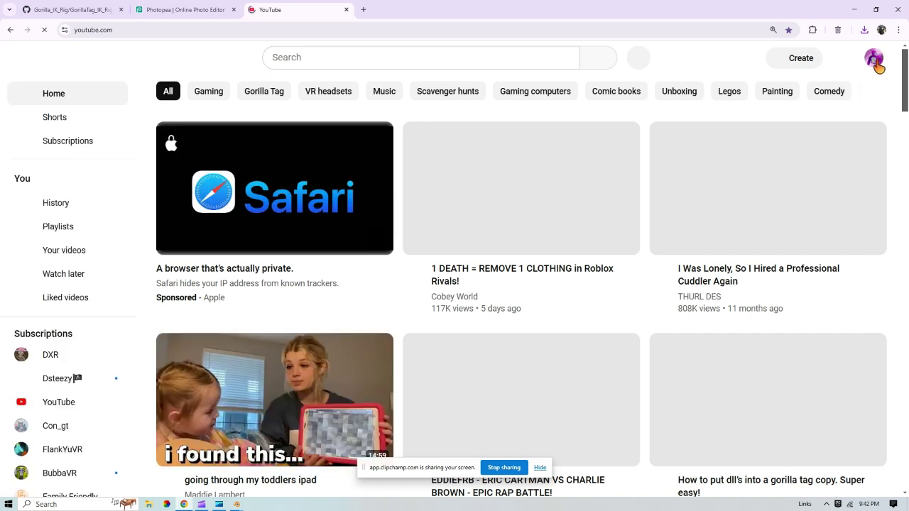
Reach YouTube's Customize channel page from the avatar menu, then close it and go back to Photopea.
{"action": "left_click", "coordinate": [877, 62]}
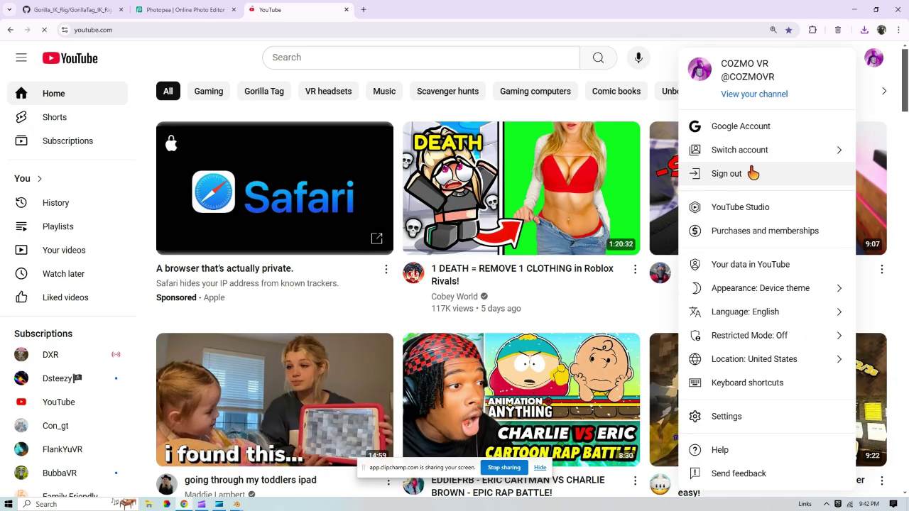
{"action": "left_click", "coordinate": [743, 96]}
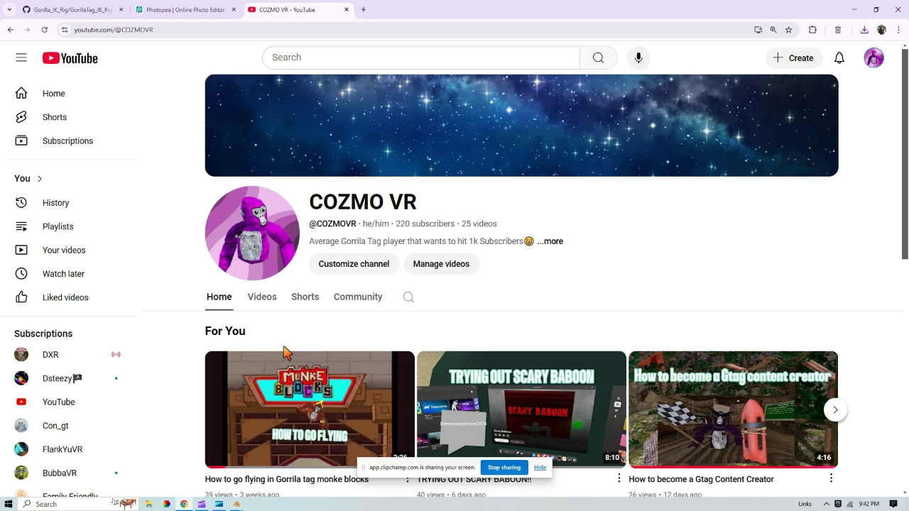
{"action": "left_click", "coordinate": [358, 268]}
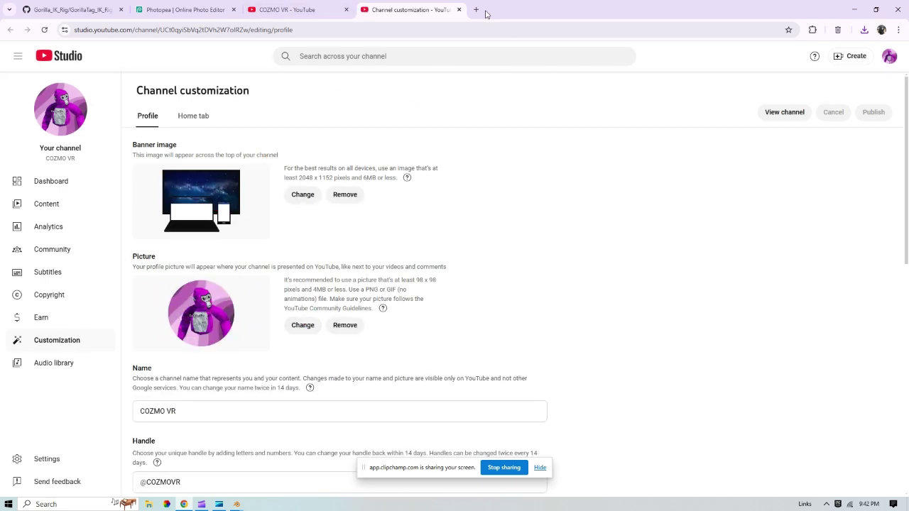
{"action": "left_click", "coordinate": [458, 10]}
{"action": "left_click", "coordinate": [186, 10]}
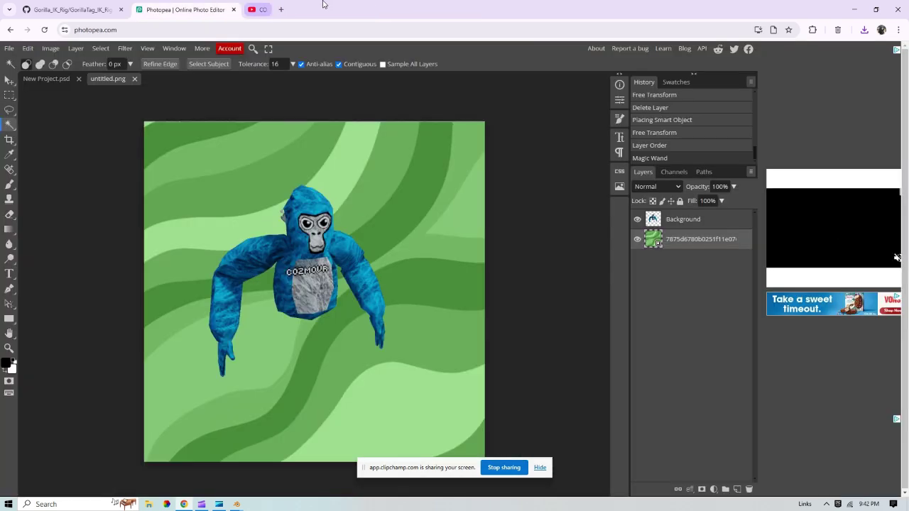